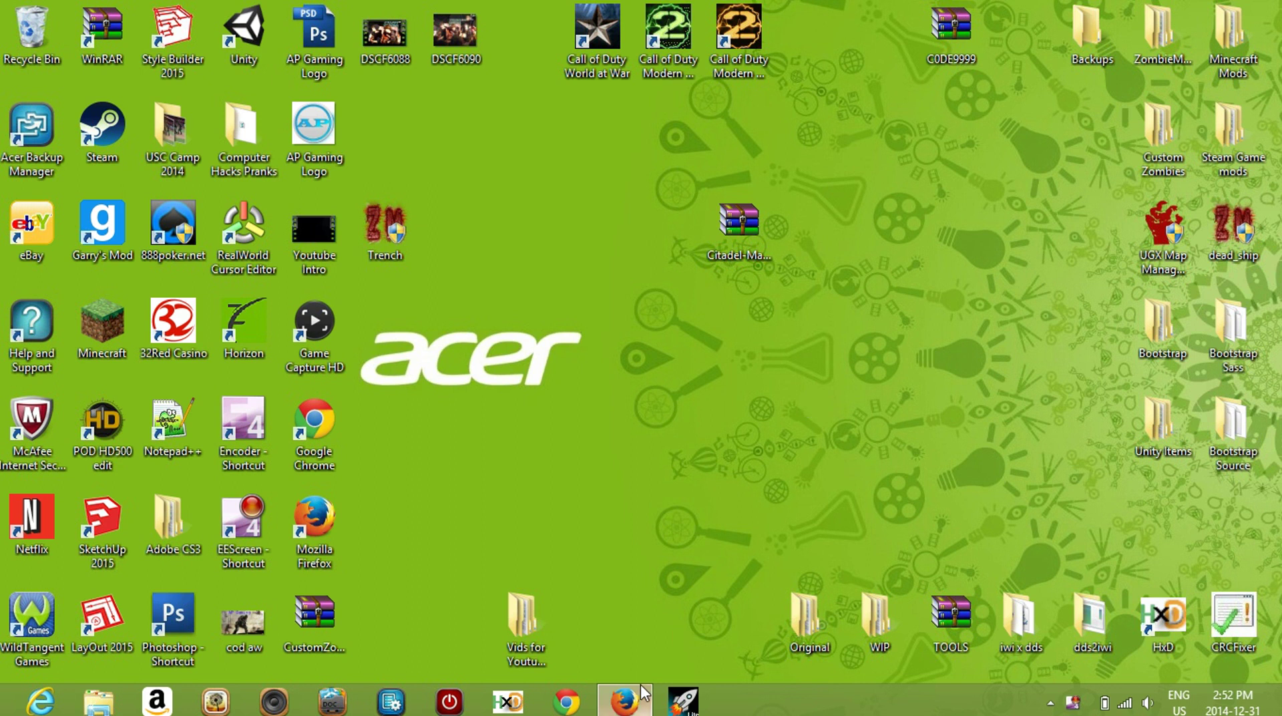
Bring Firefox back and open Planet Minecraft's Browse > Projects list of recently updated projects, scrolling through it.
left_click(626, 701)
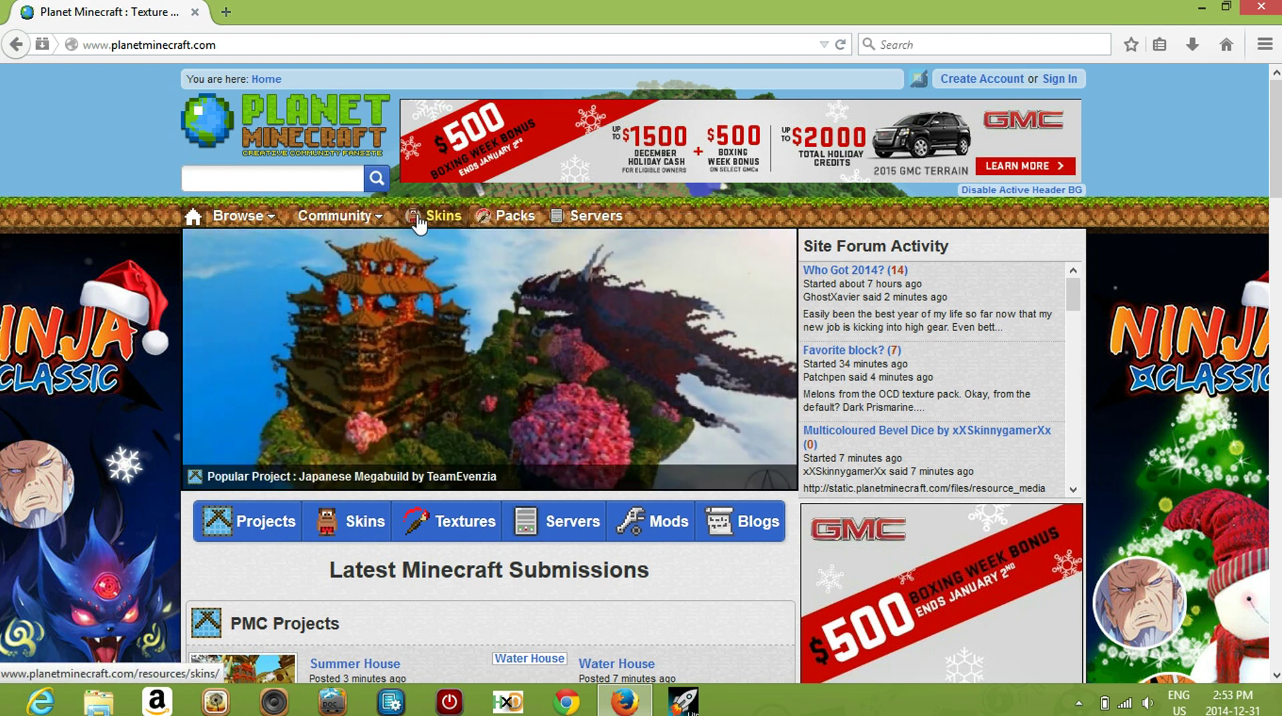
mouse_move(387, 220)
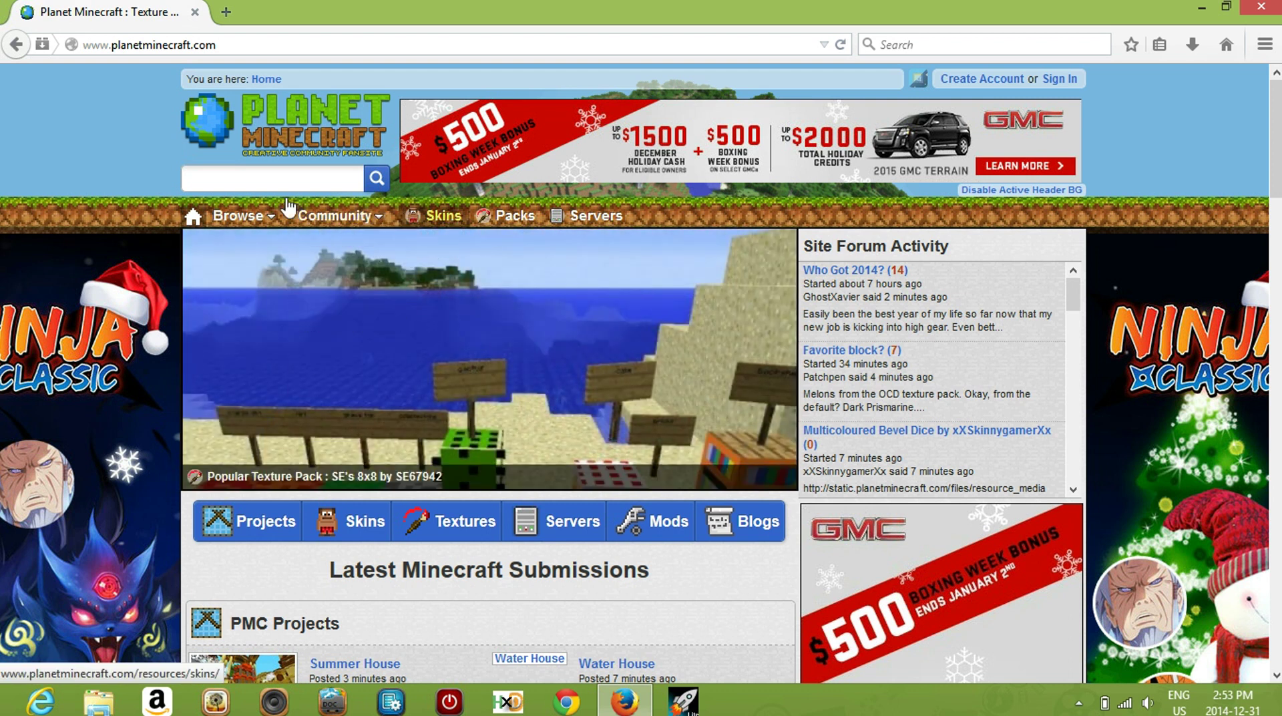
mouse_move(250, 217)
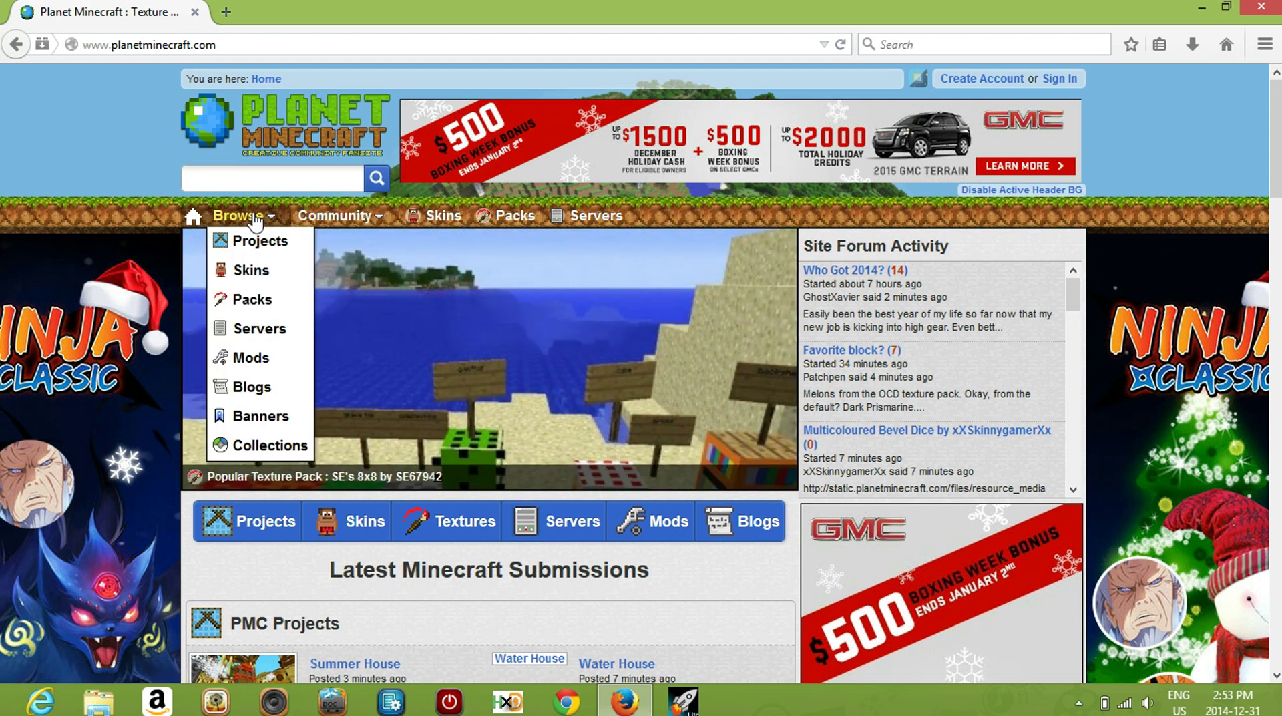
left_click(254, 247)
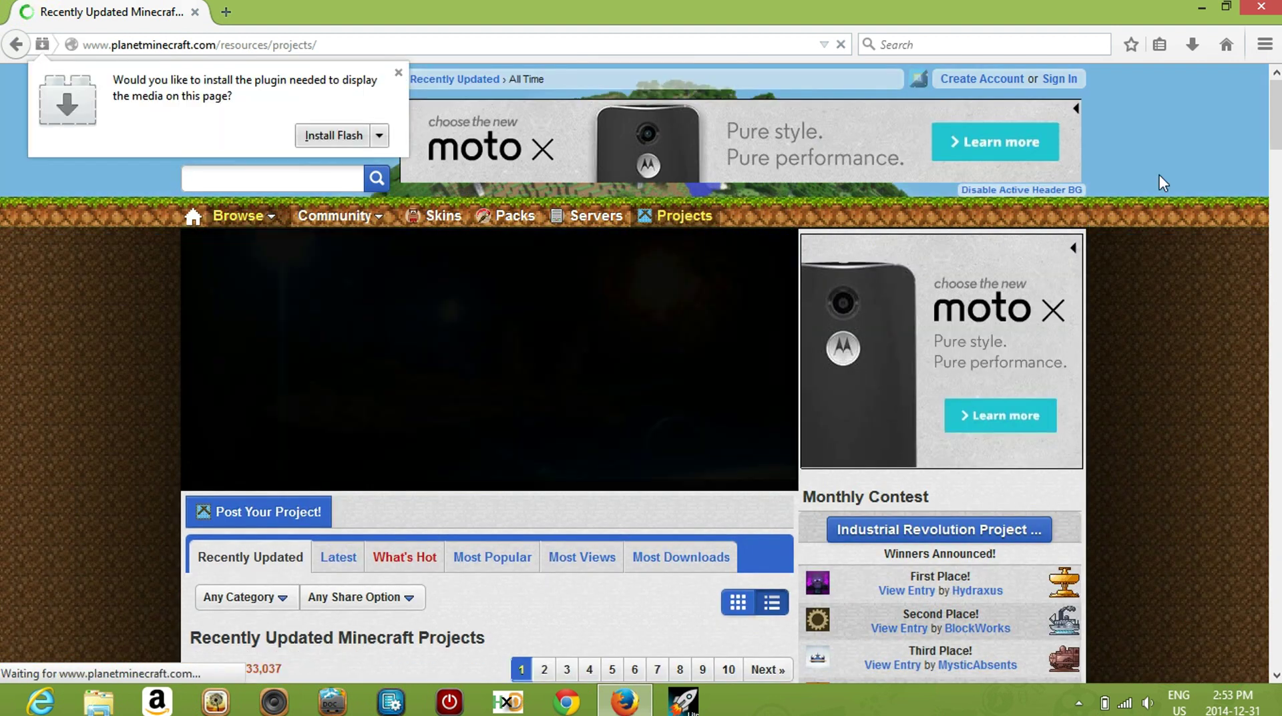
scroll(641, 374, "down", 5)
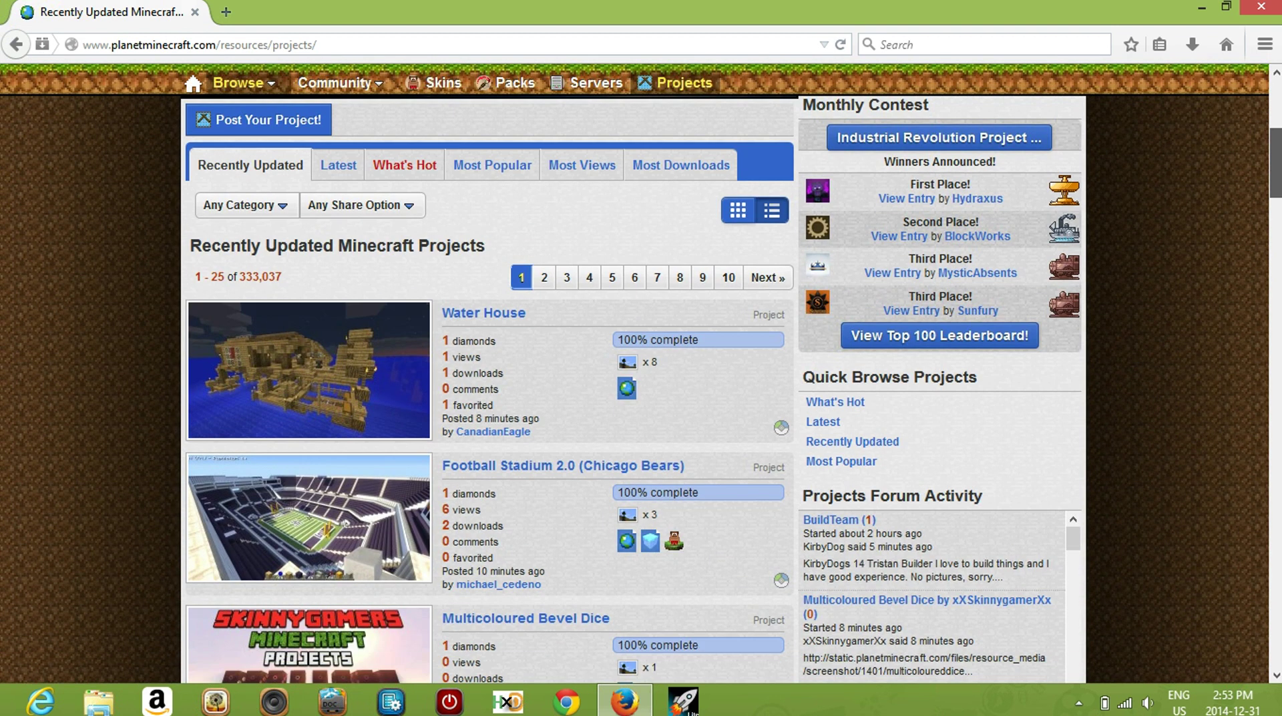
scroll(631, 388, "down", 2)
scroll(630, 388, "down", 7)
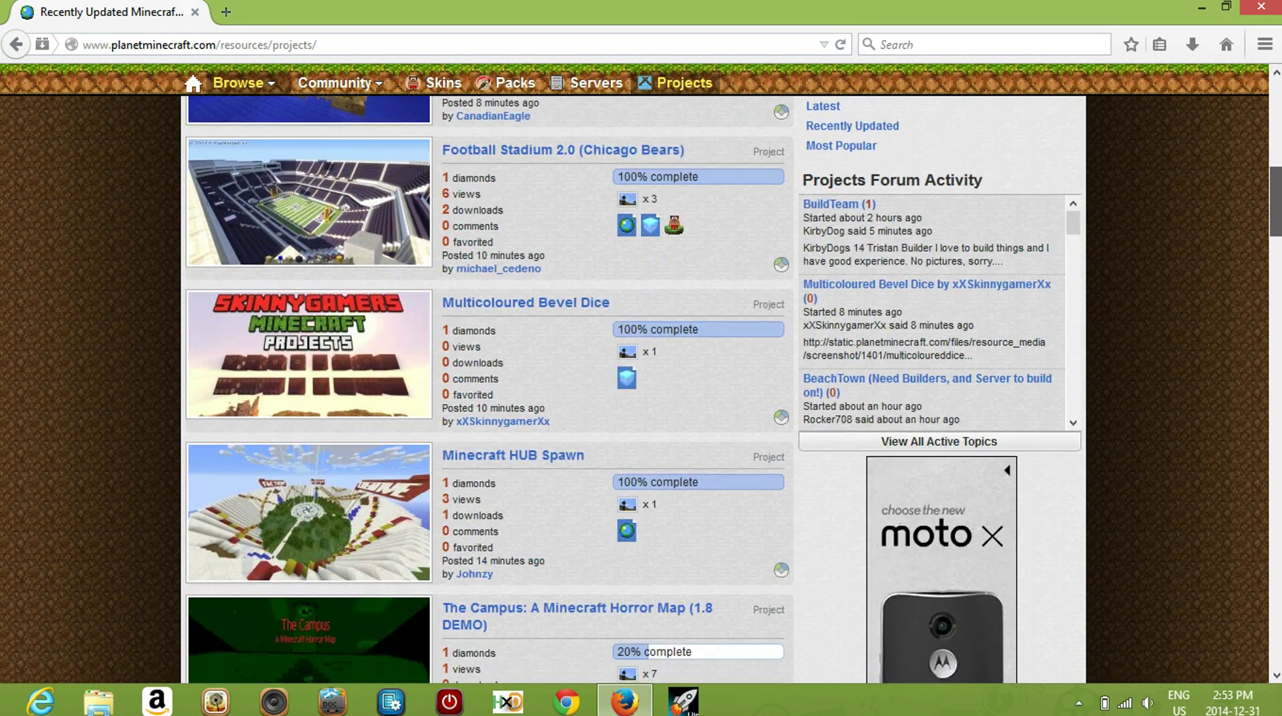
scroll(758, 280, "down", 3)
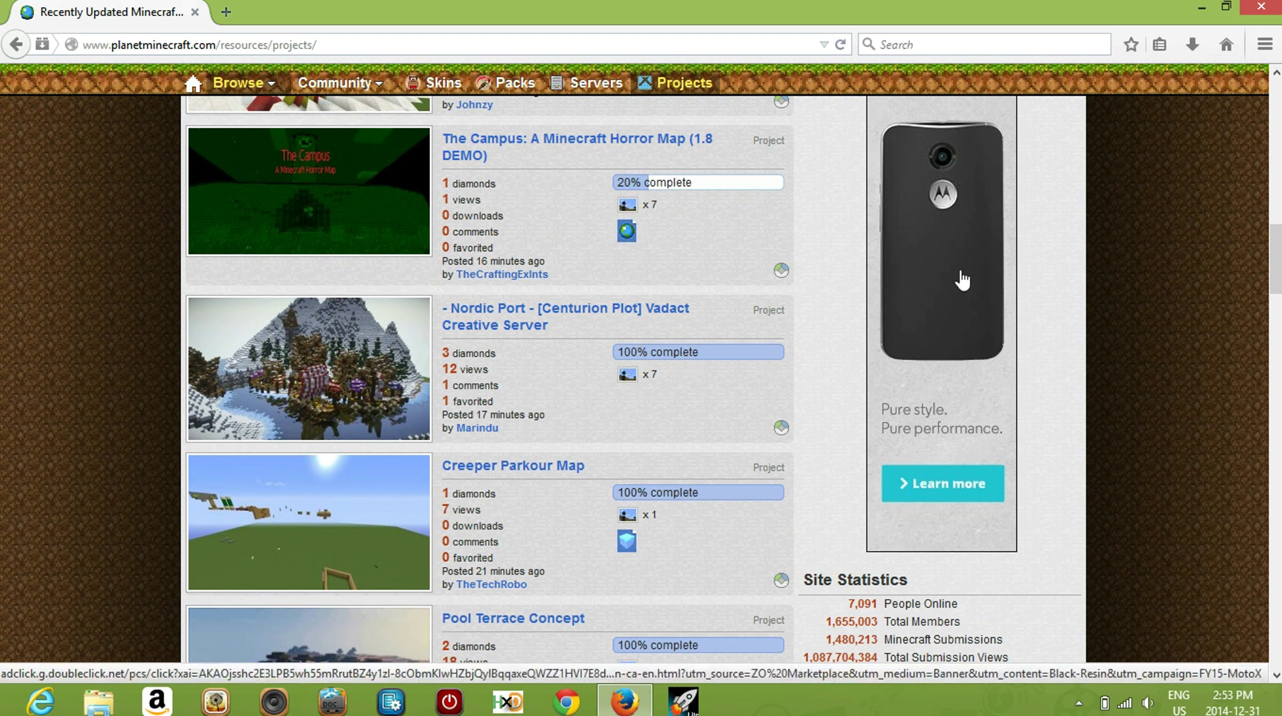
scroll(1258, 253, "up", 2)
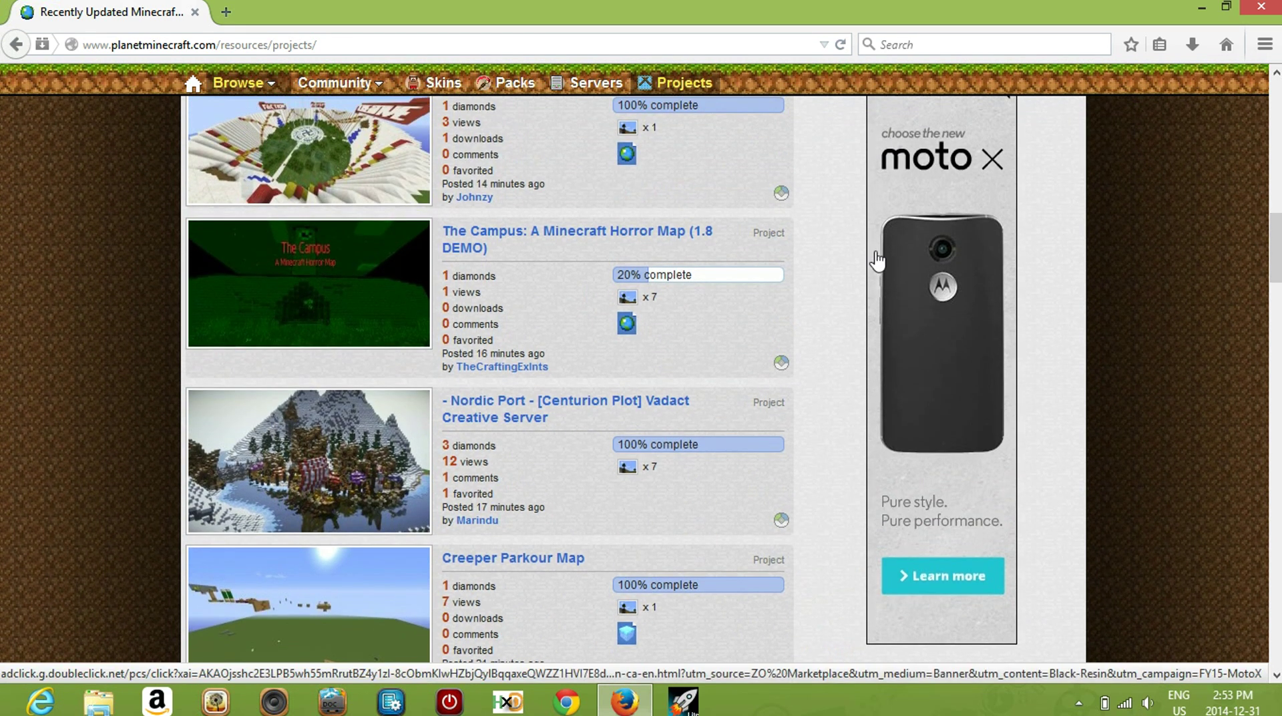
scroll(1275, 247, "up", 1)
scroll(1276, 247, "up", 8)
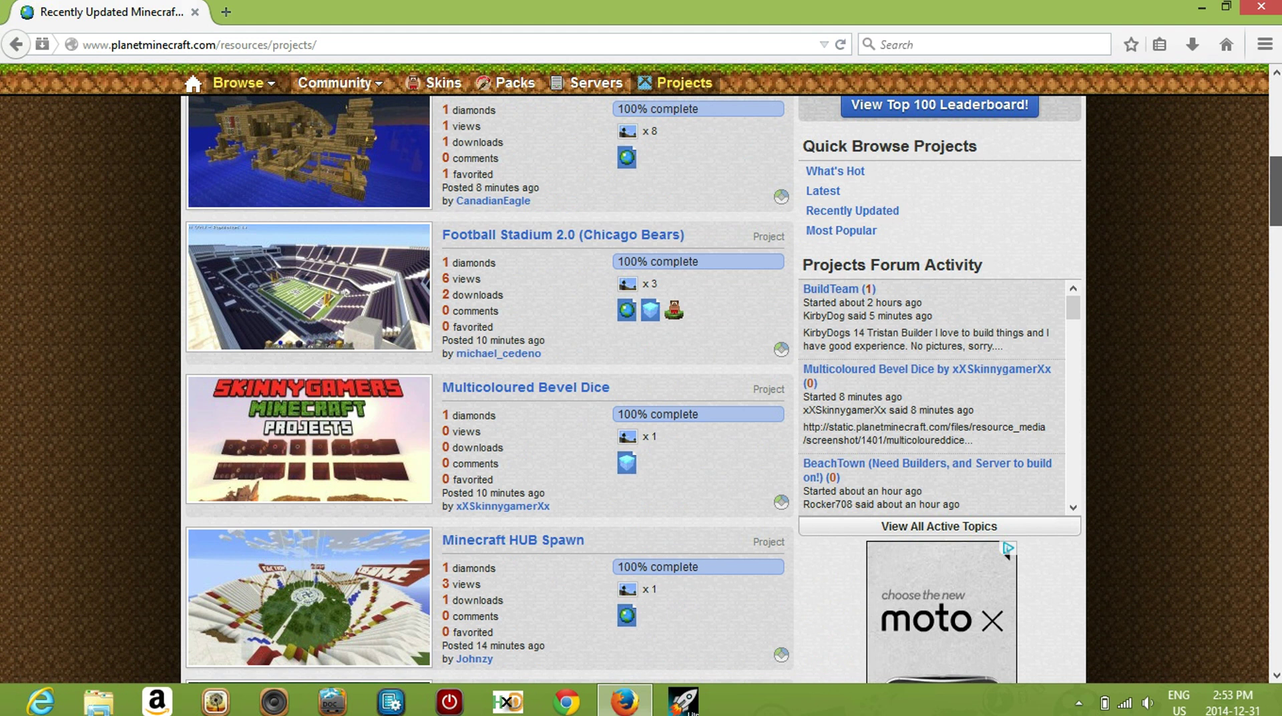
scroll(1276, 247, "up", 10)
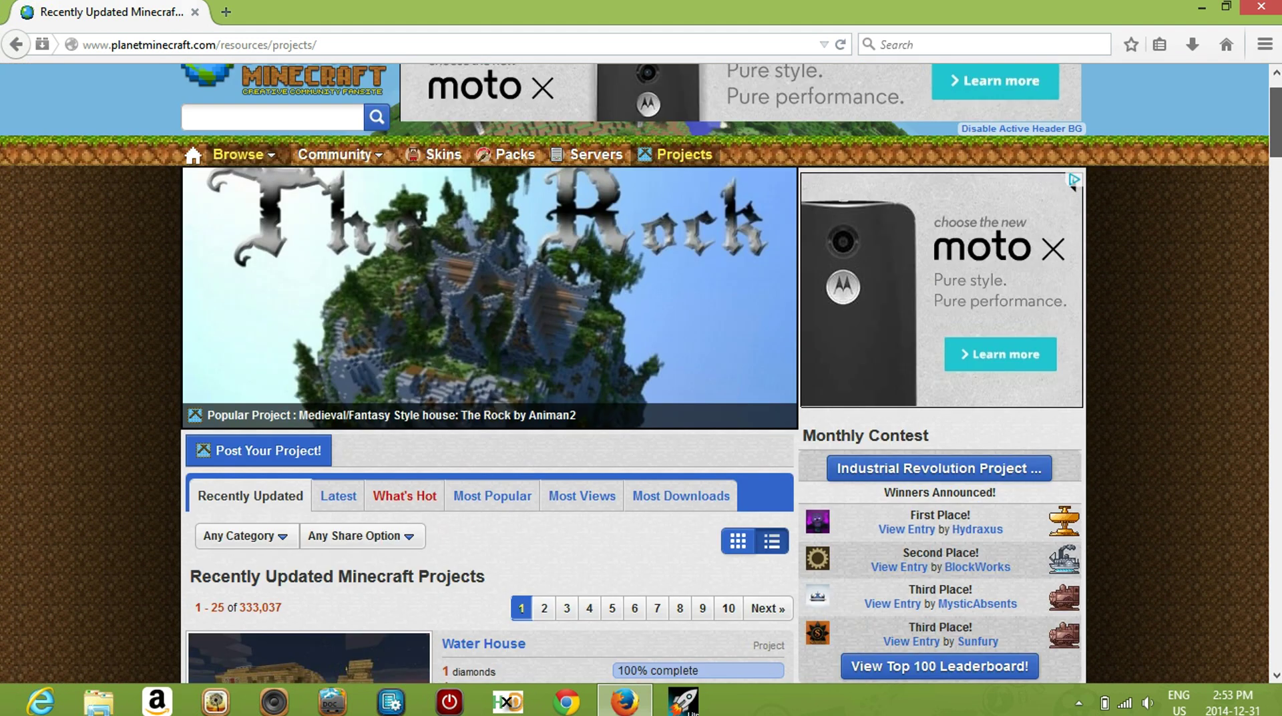
scroll(1276, 247, "down", 2)
Switch the project listing to Most Popular and scroll through it.
left_click(523, 341)
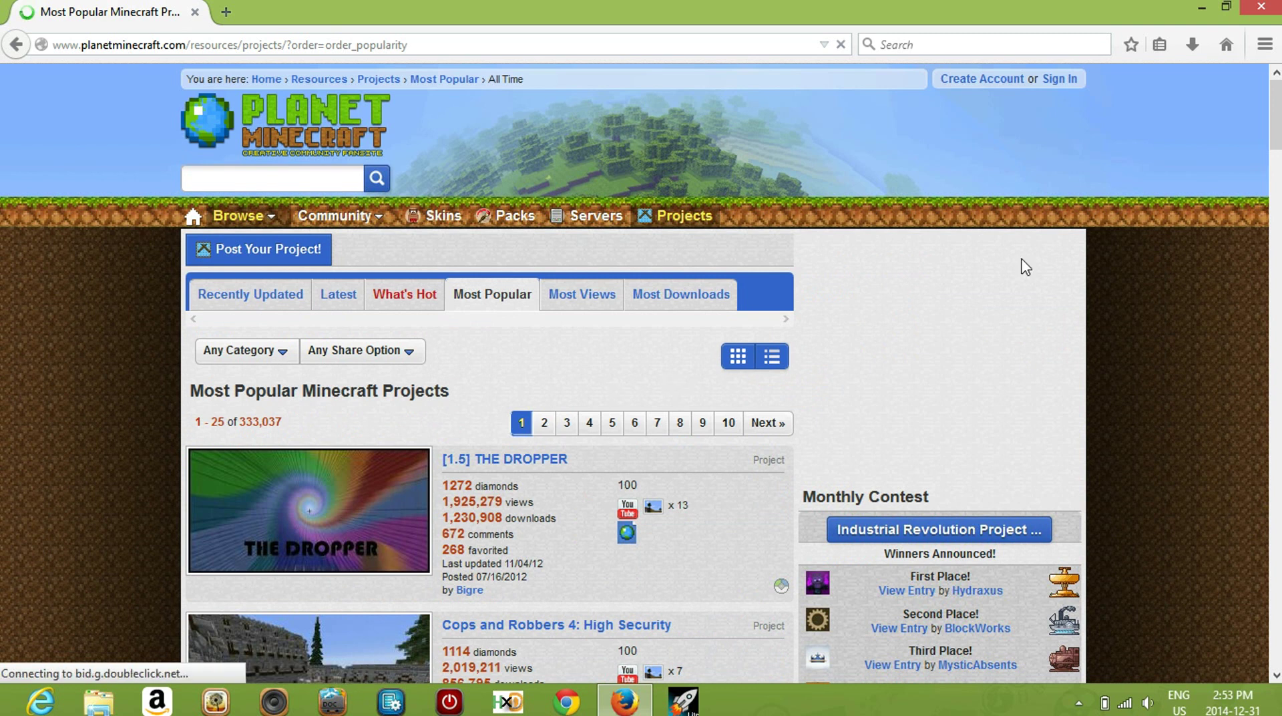
scroll(1022, 266, "down", 3)
scroll(495, 331, "down", 5)
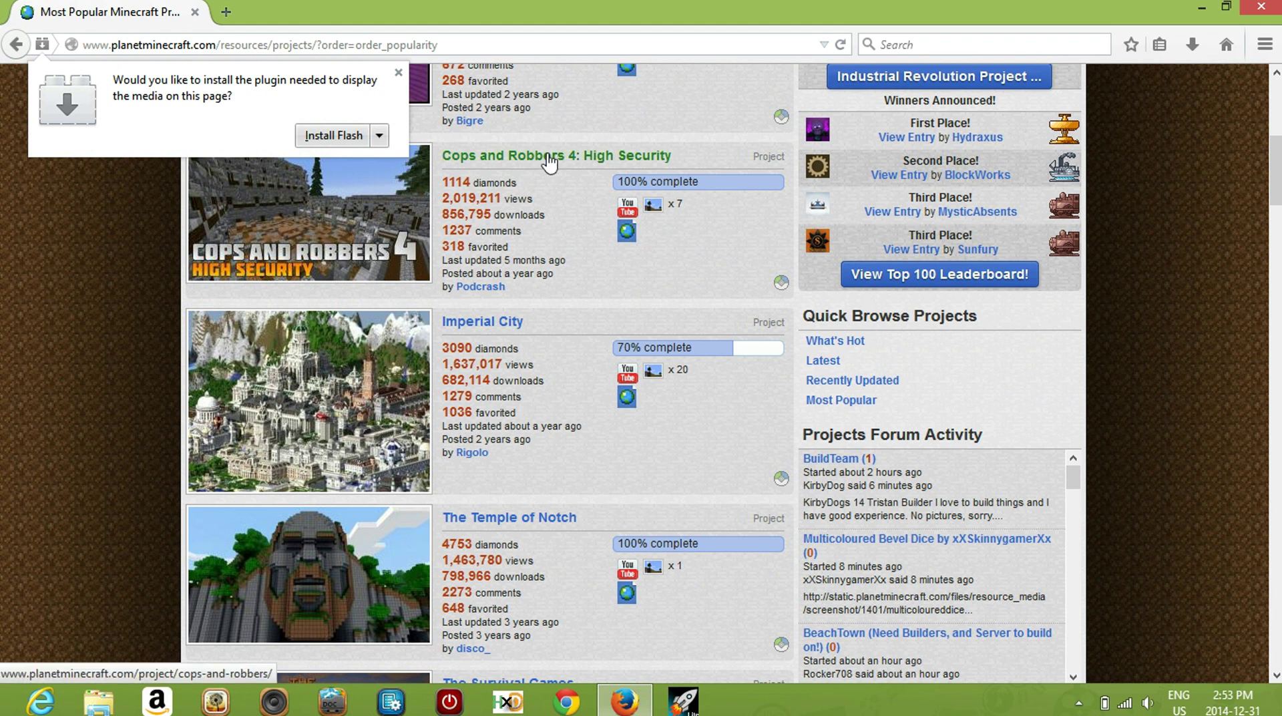
Open the Cops and Robbers 4: High Security page and scroll down to its download box.
left_click(550, 162)
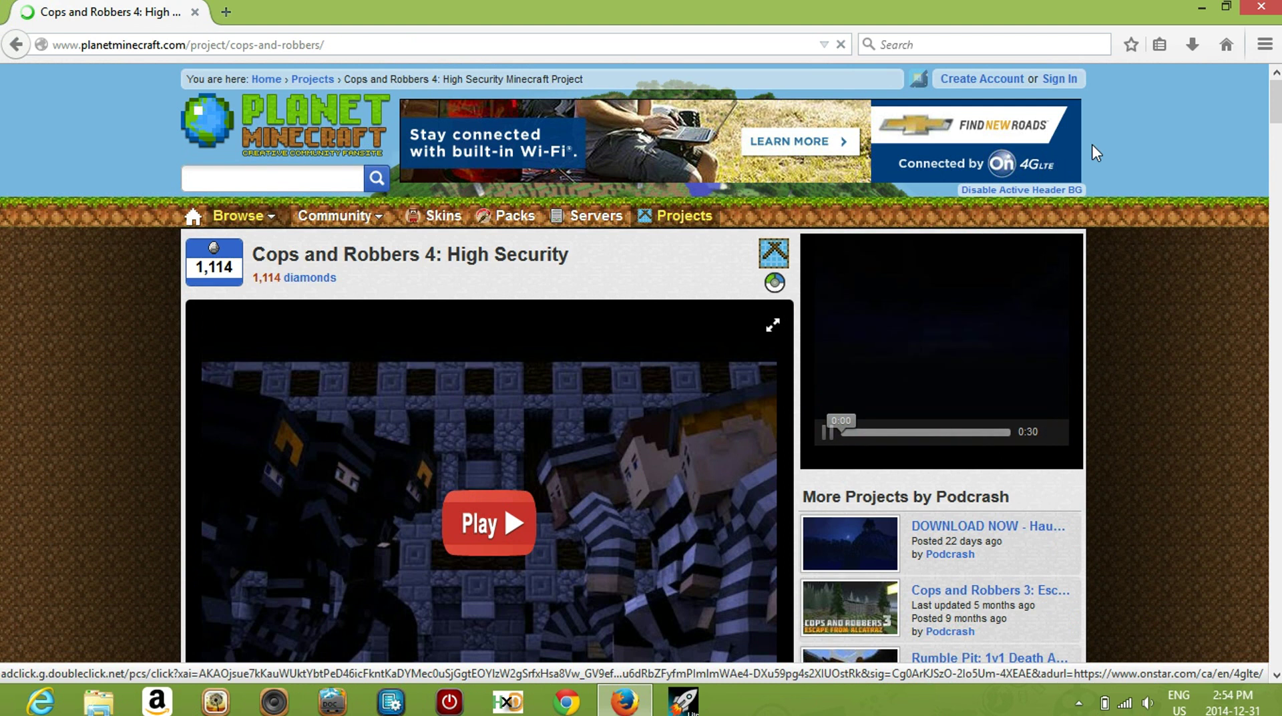
scroll(636, 370, "down", 7)
scroll(636, 371, "down", 1)
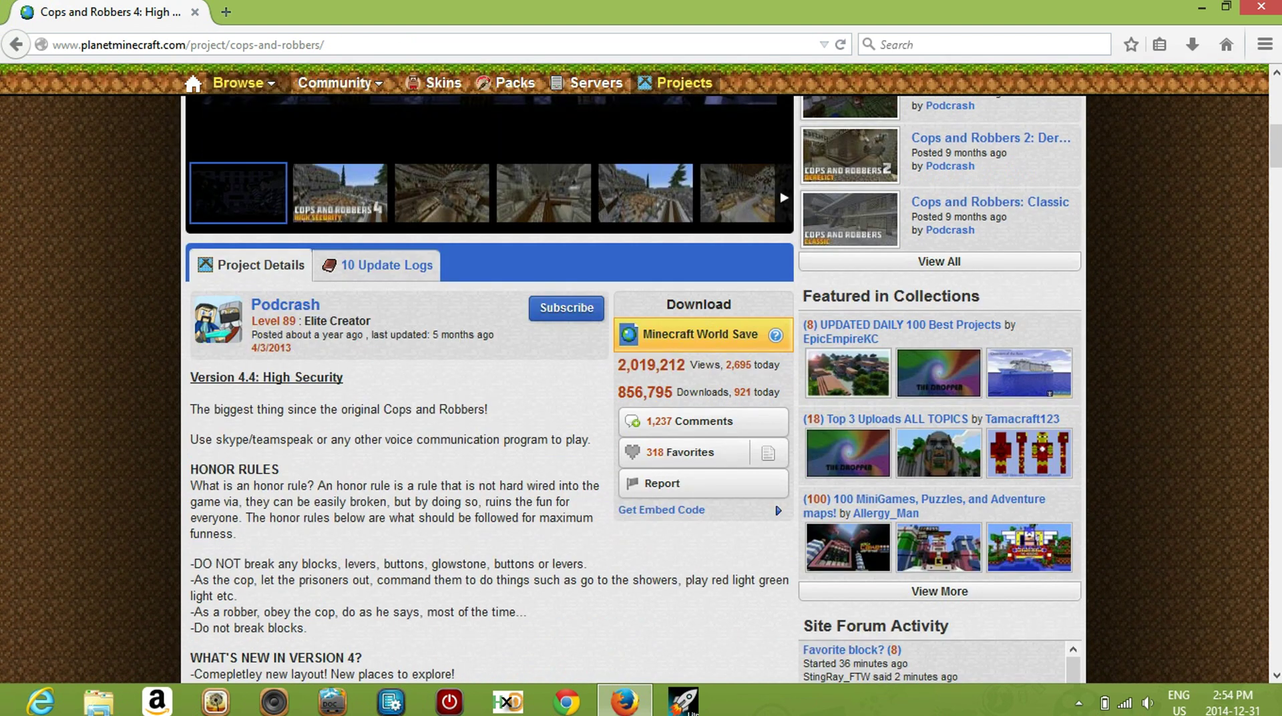
scroll(696, 249, "down", 2)
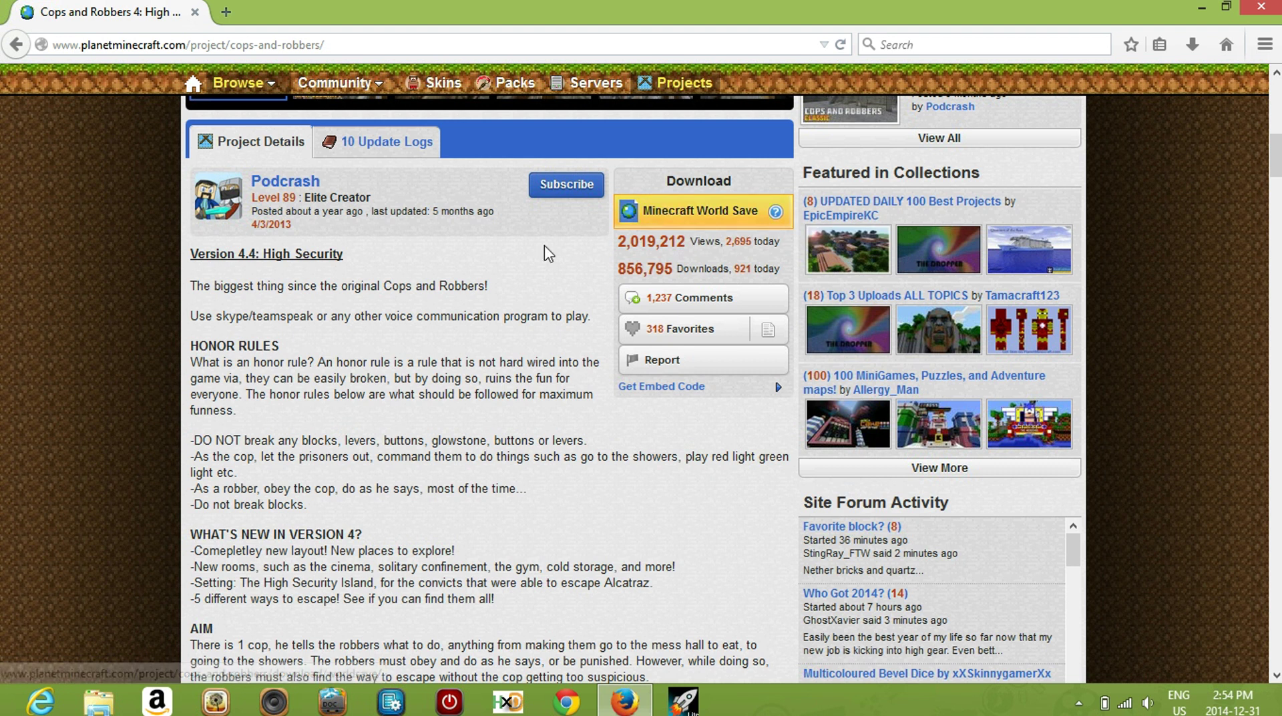
Minimize the browser, open Citadel-Map-1.8.zip from the desktop, and dismiss the McAfee popup.
left_click(1196, 8)
left_click_drag(651, 242, 755, 240)
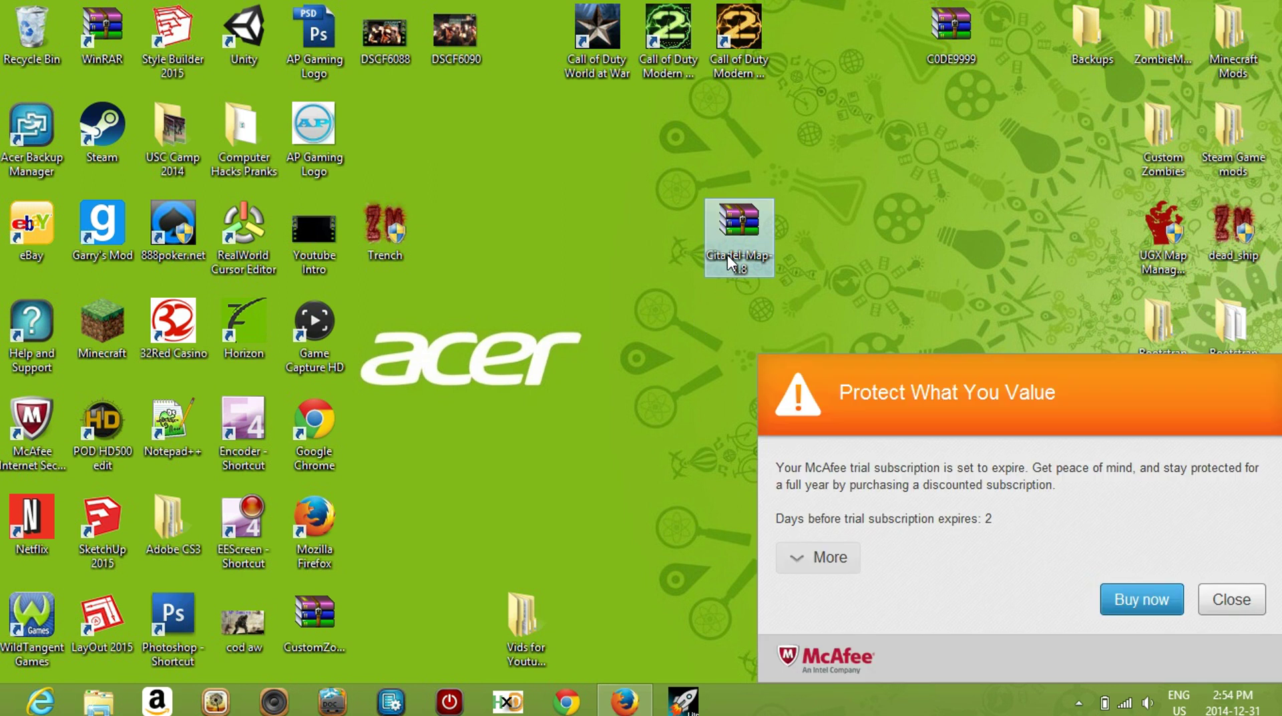
double_click(727, 254)
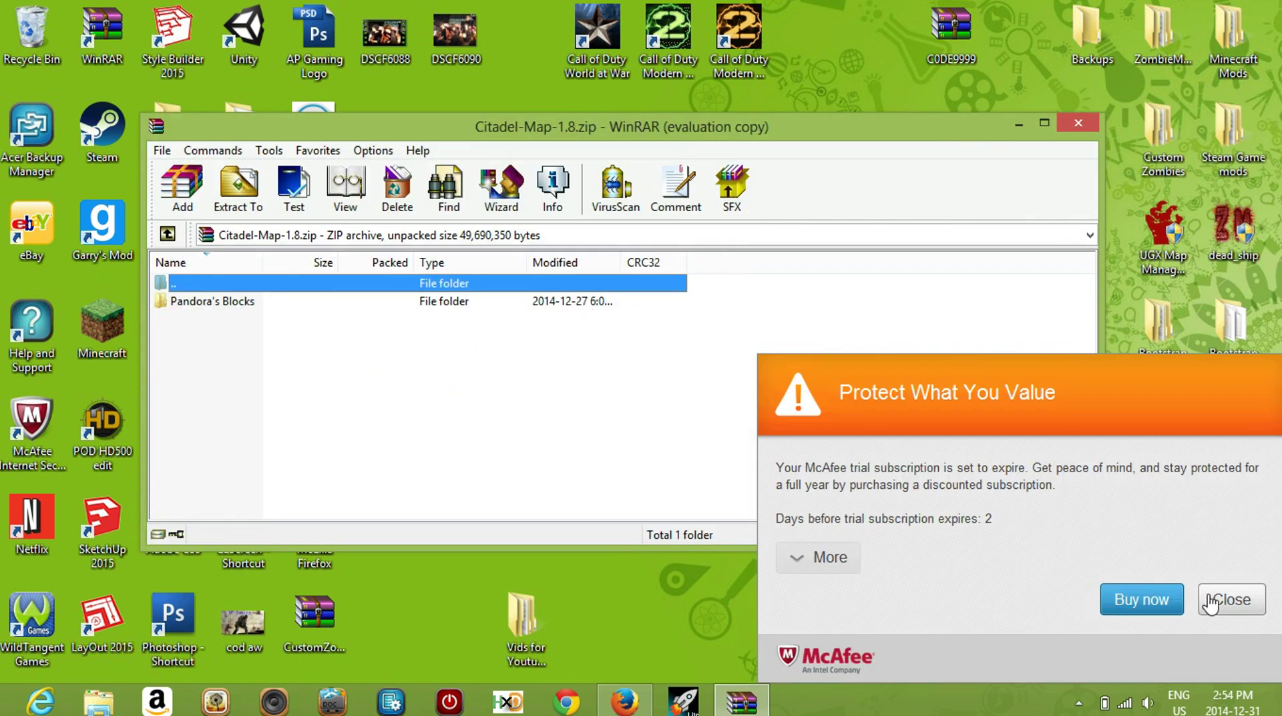
left_click(1213, 603)
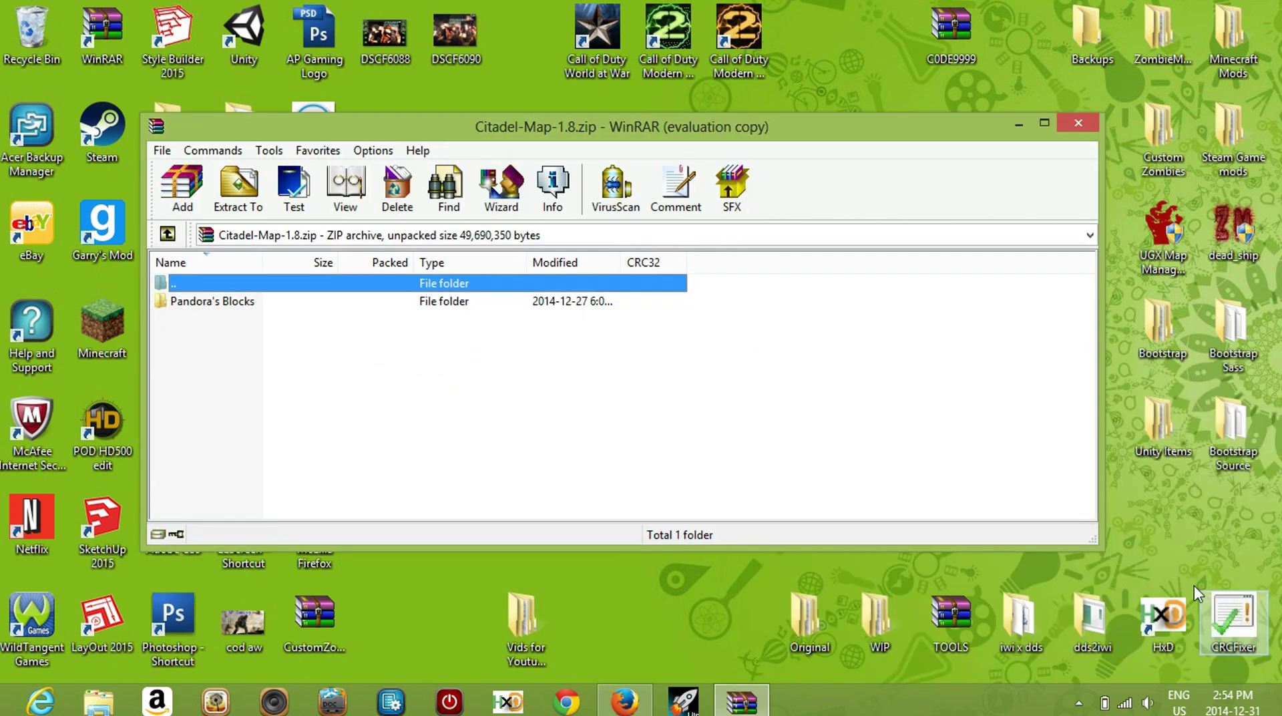
Inspect the Pandora's Blocks folder in the archive, return to its root, and close WinRAR.
double_click(408, 302)
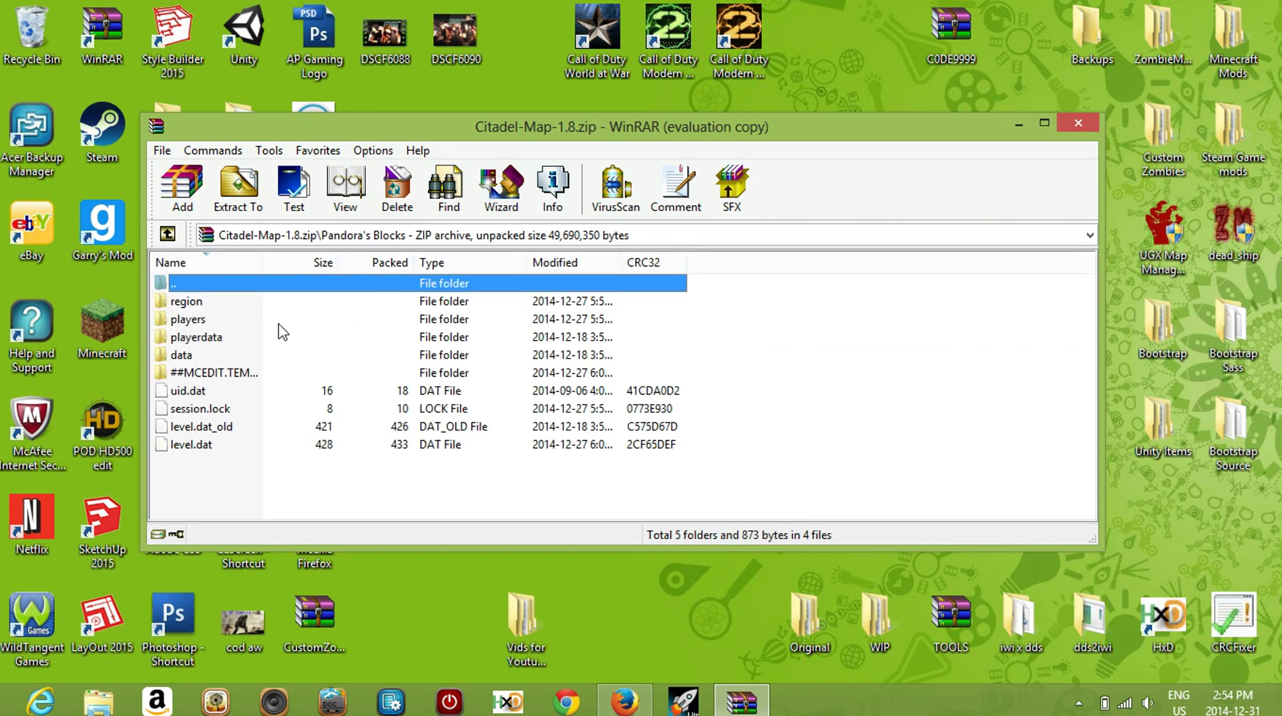
left_click_drag(676, 131, 704, 151)
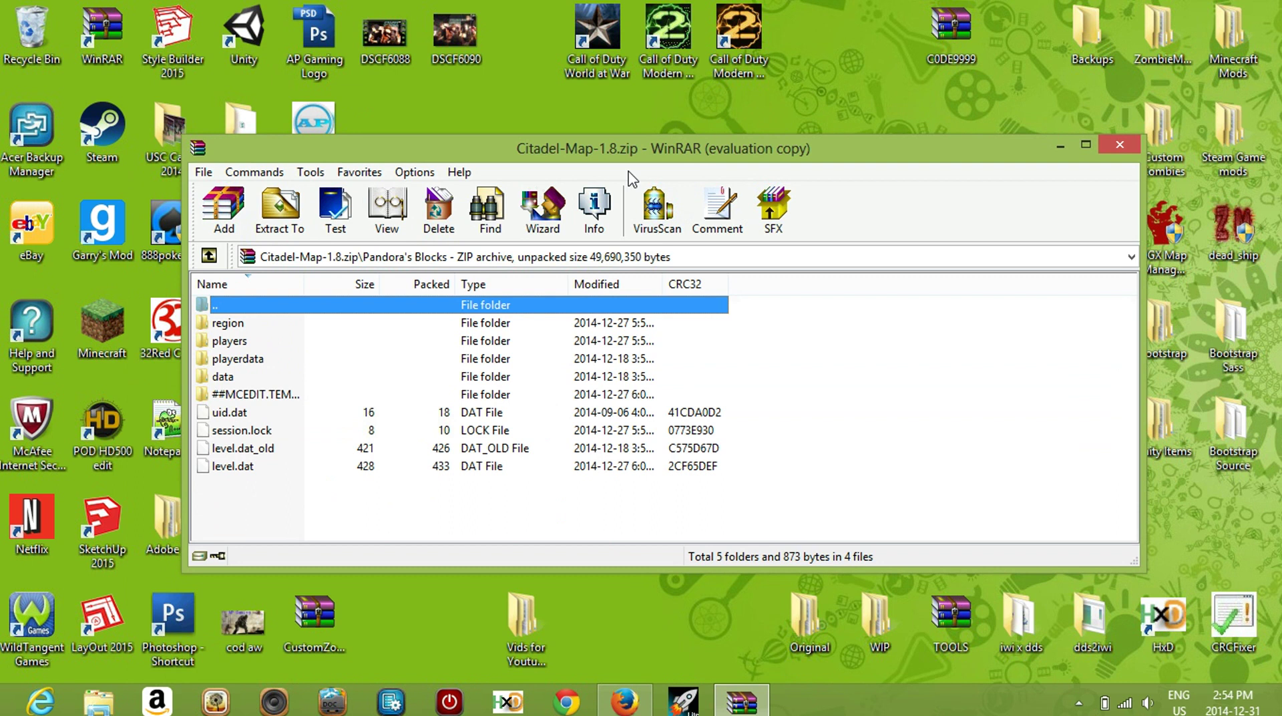
left_click(209, 256)
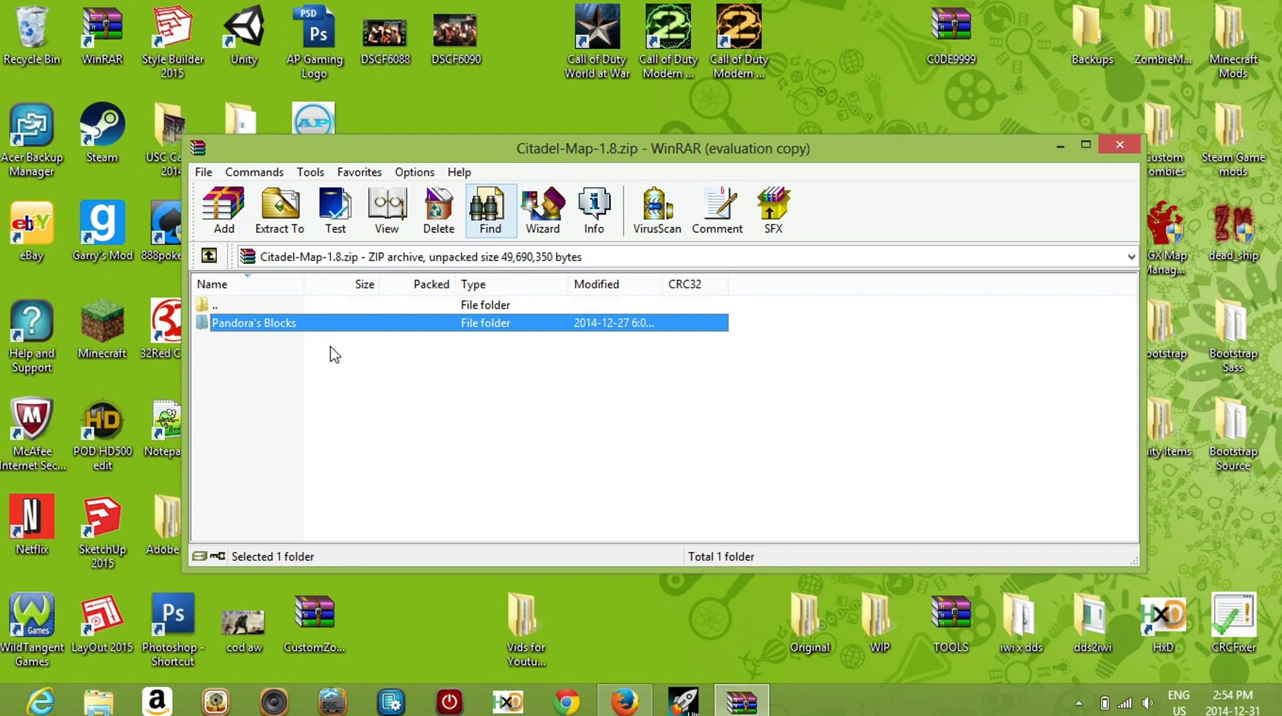
double_click(327, 324)
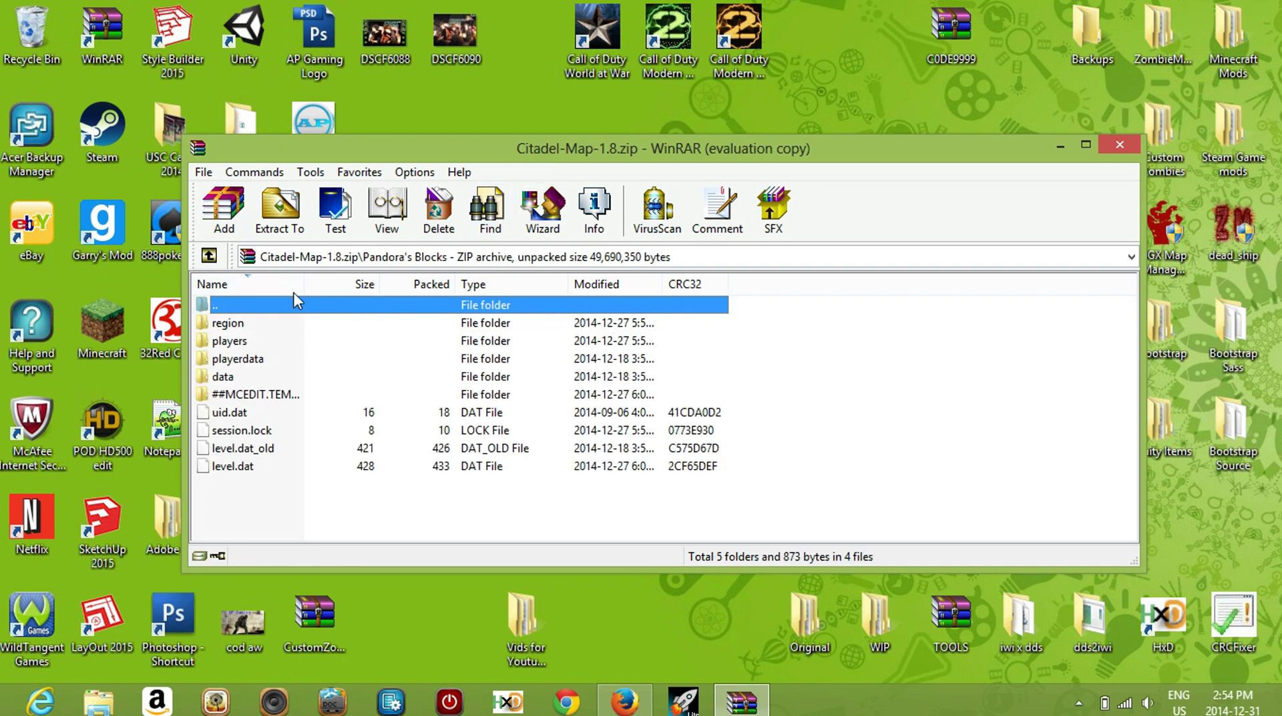
left_click(209, 256)
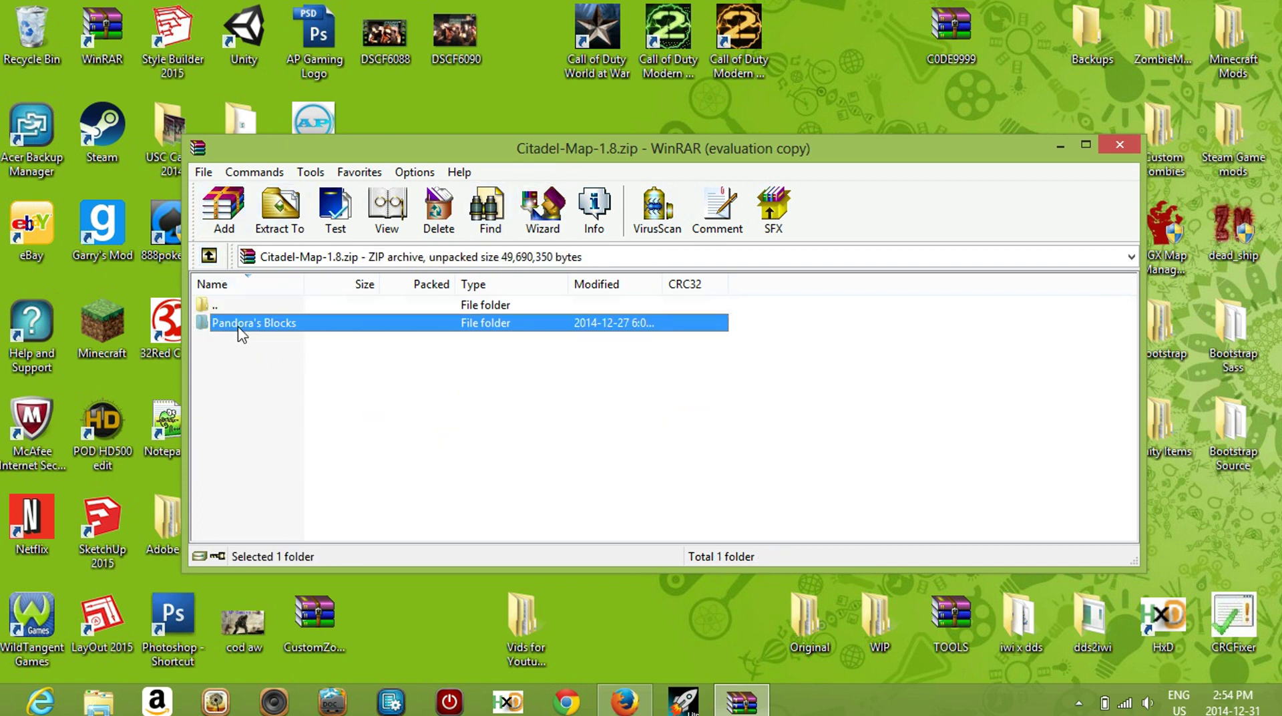
left_click(1116, 143)
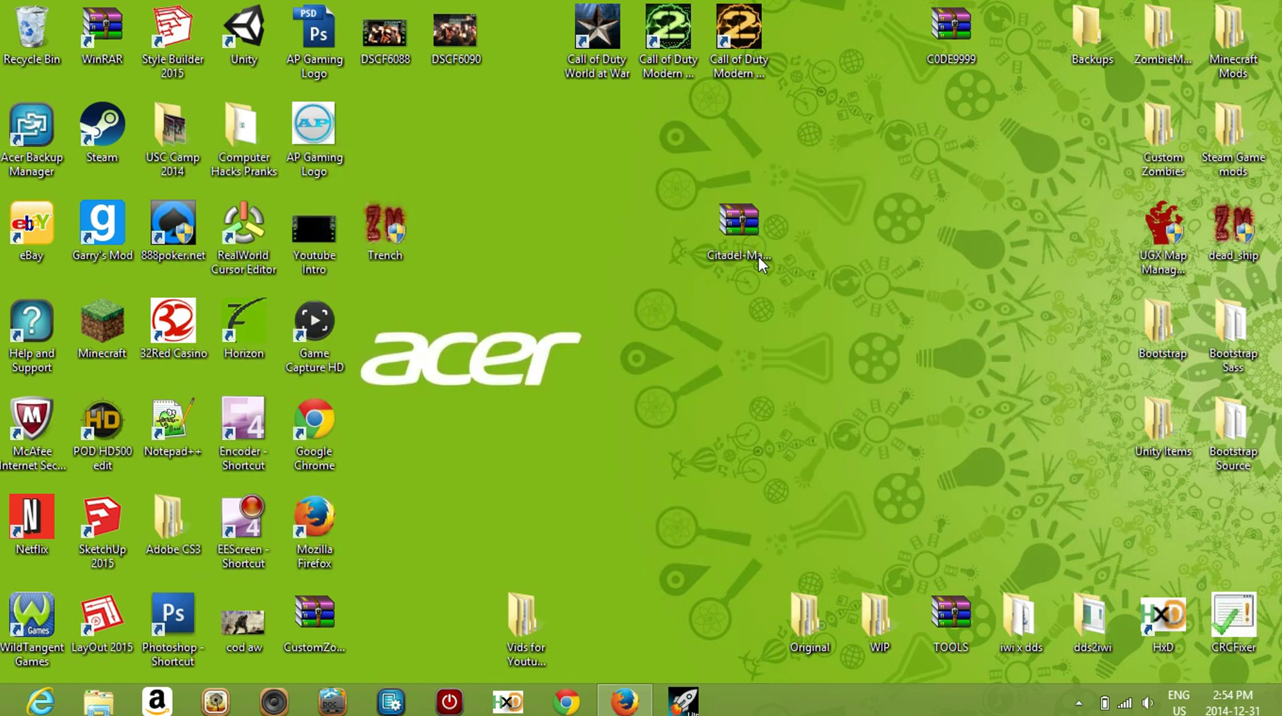
Open File Explorer and go to the Acer (C:) drive.
left_click(96, 708)
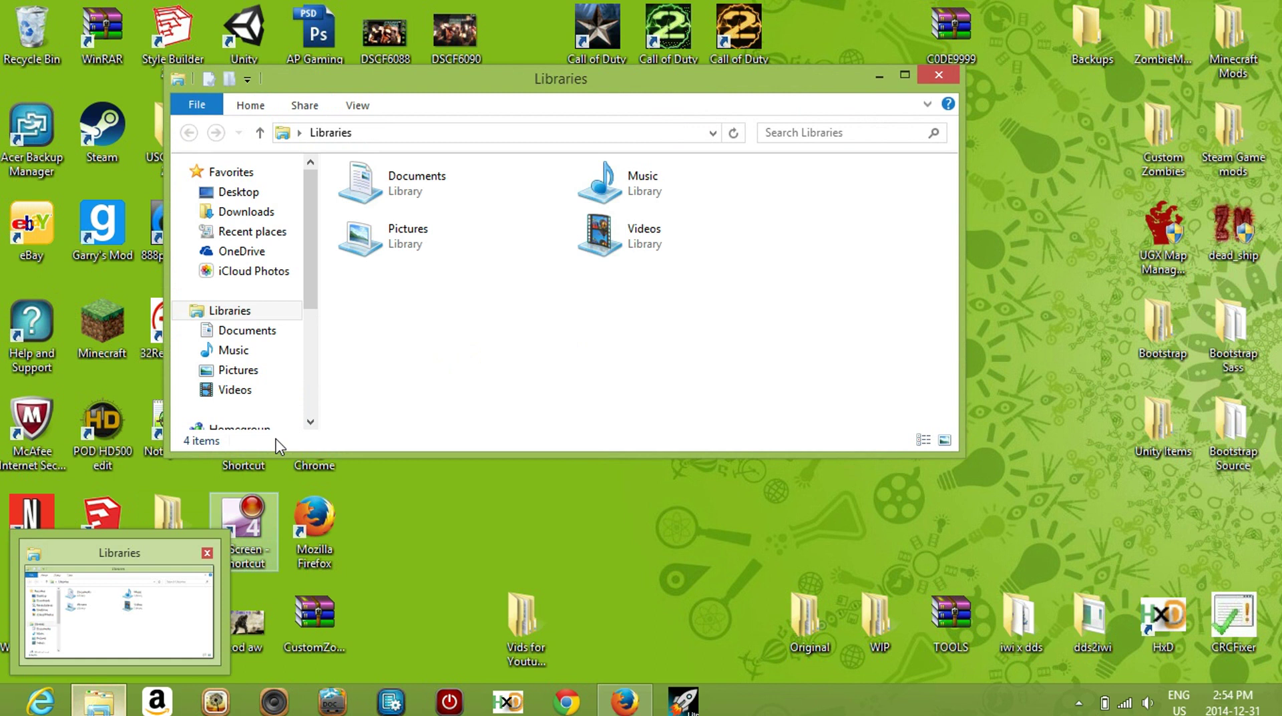
left_click_drag(307, 218, 306, 354)
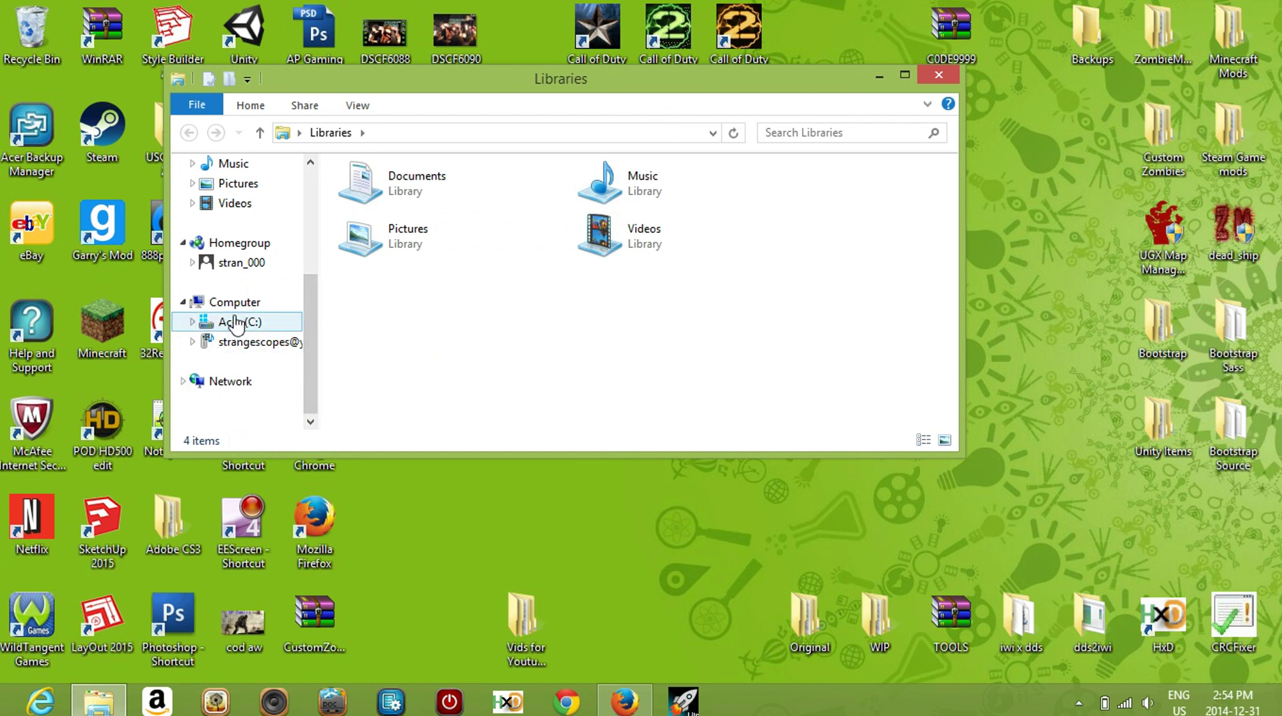
left_click(238, 323)
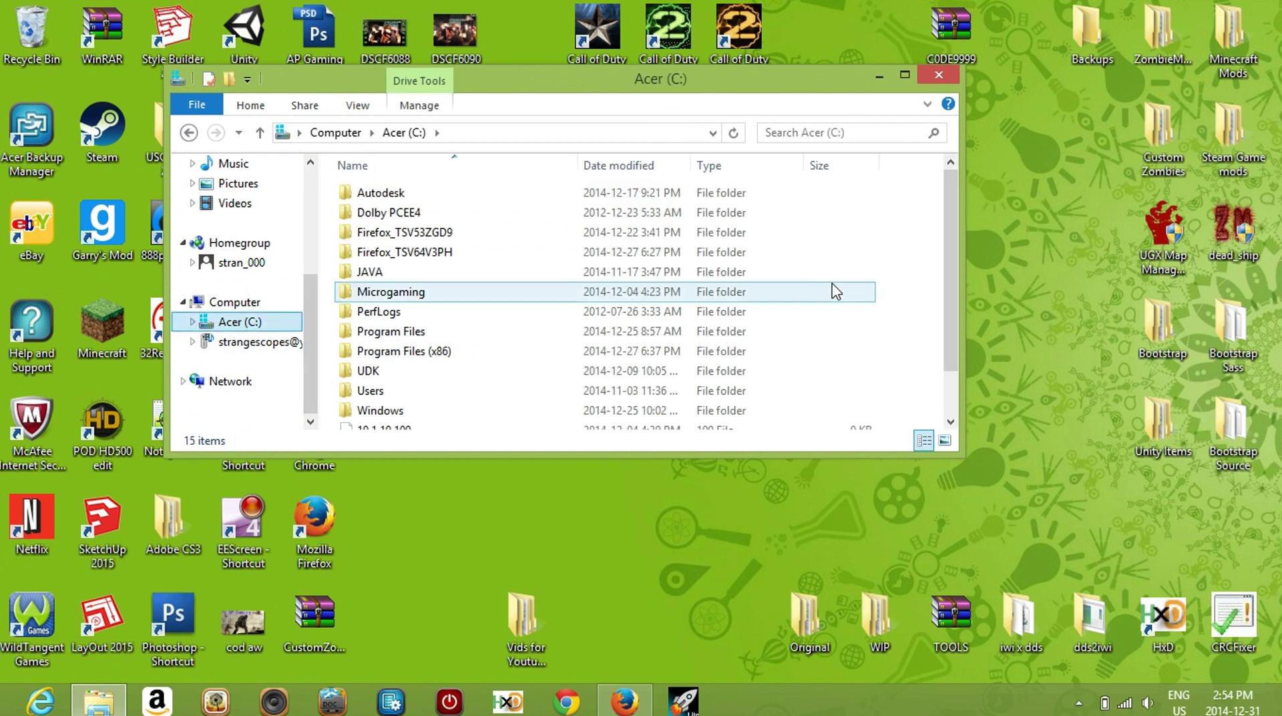
Search the Acer (C:) drive for .minecraft.
left_click(823, 134)
type("a")
key("BackSpace")
type(".iecr")
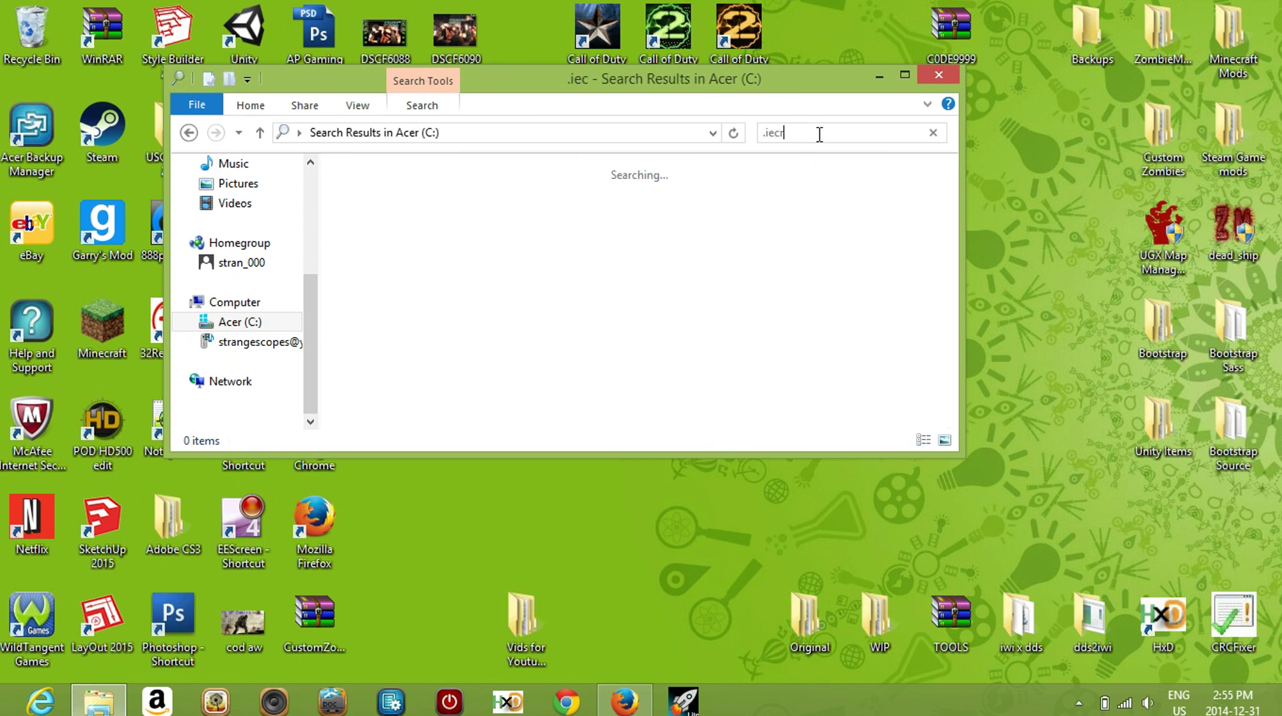
key("BackSpace")
key("BackSpace")
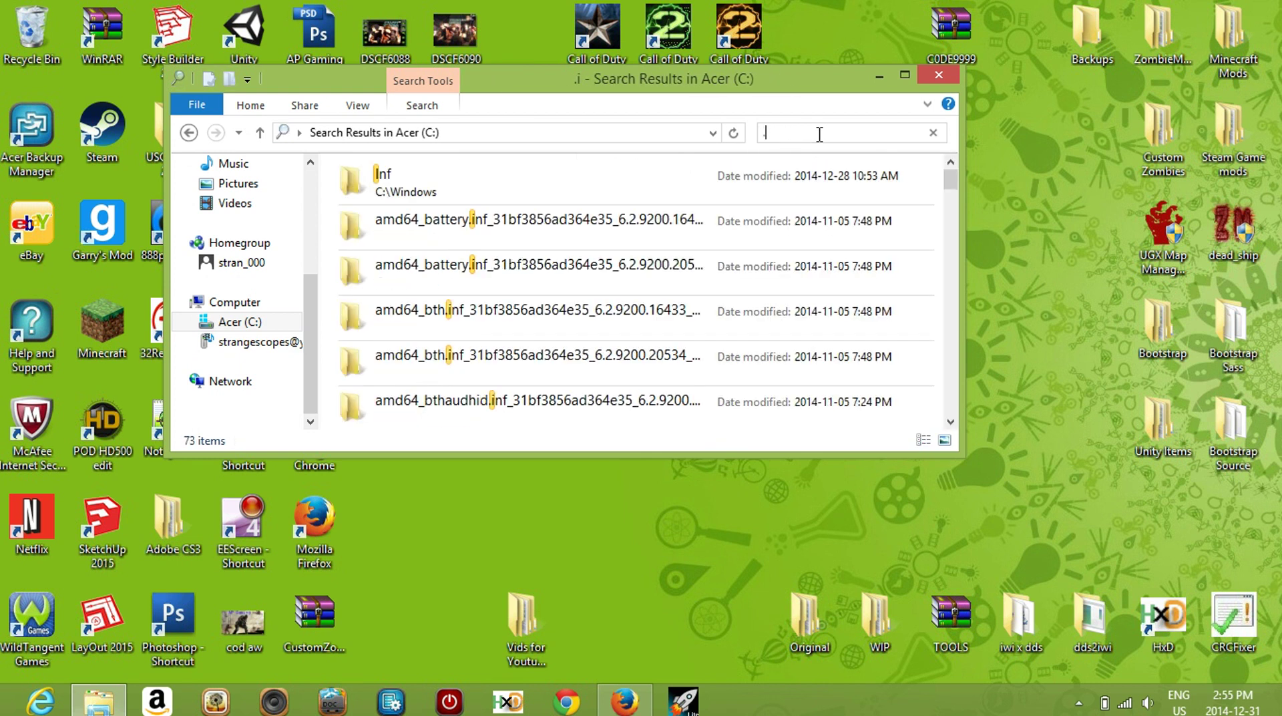
type("minecraft")
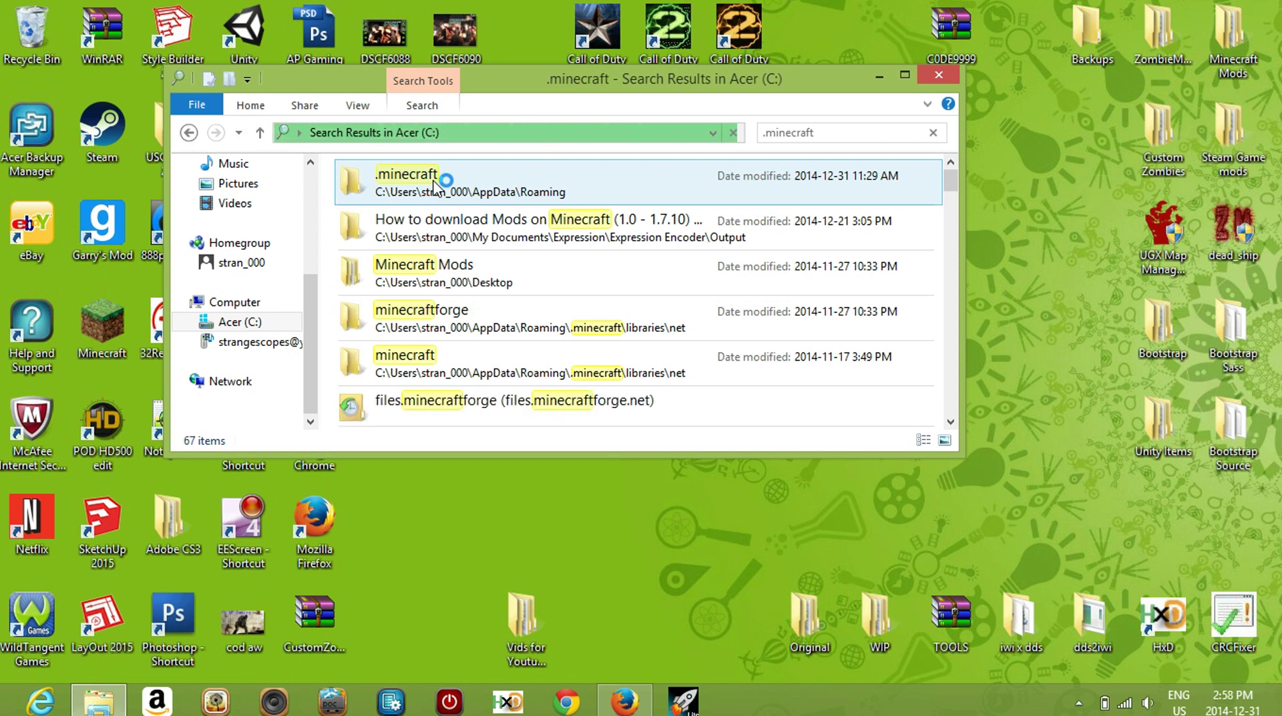
Close the search results and open the pinned .minecraft folder's saves subfolder.
left_click(401, 189)
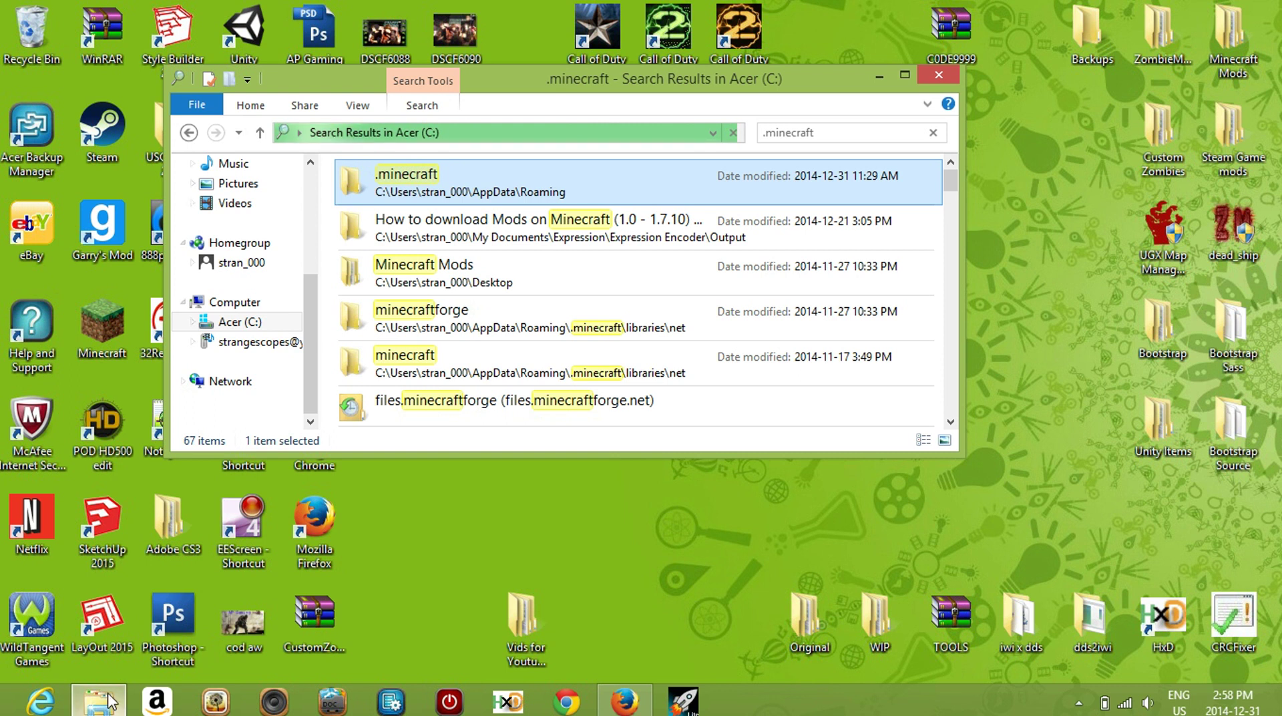
left_click(928, 75)
right_click(110, 701)
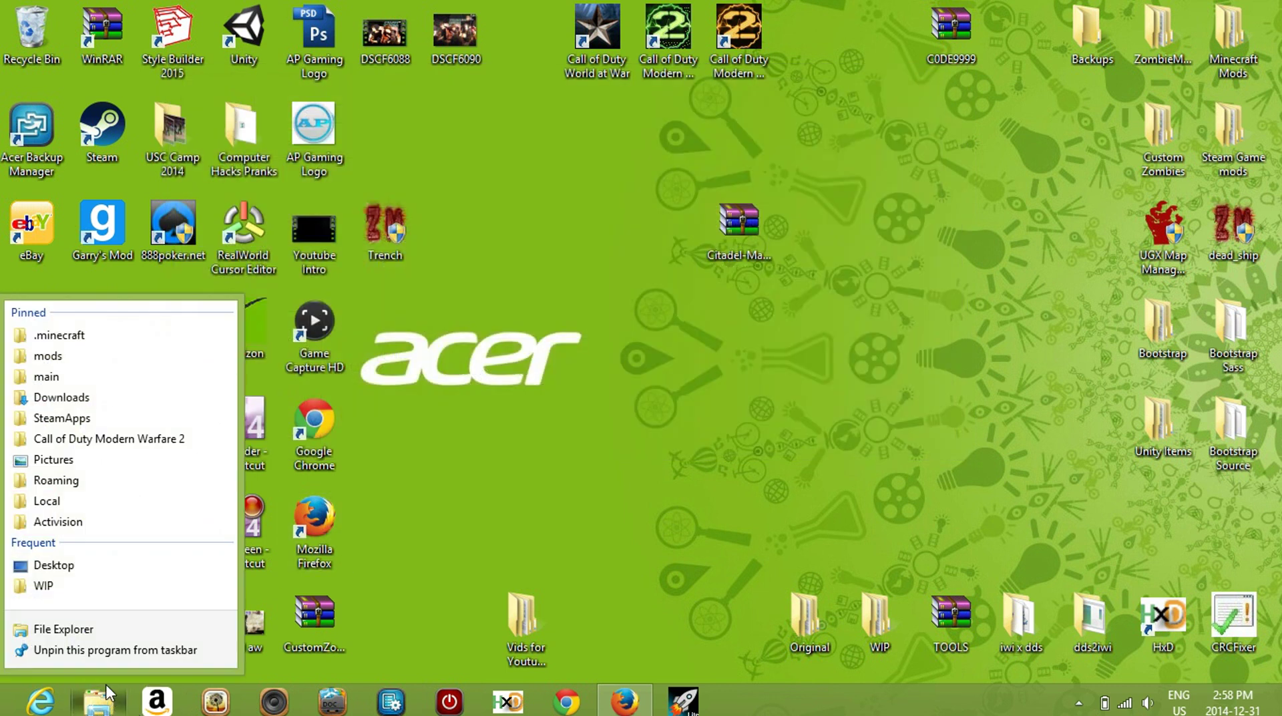
left_click(87, 327)
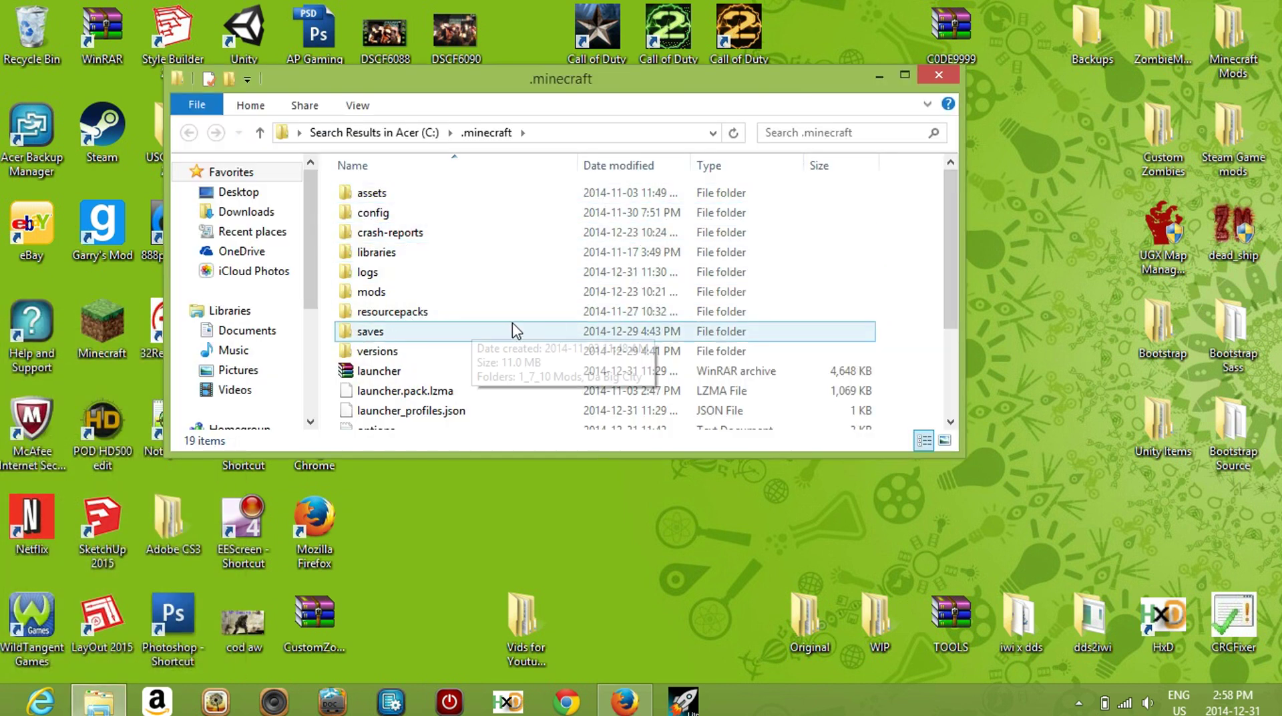
double_click(371, 332)
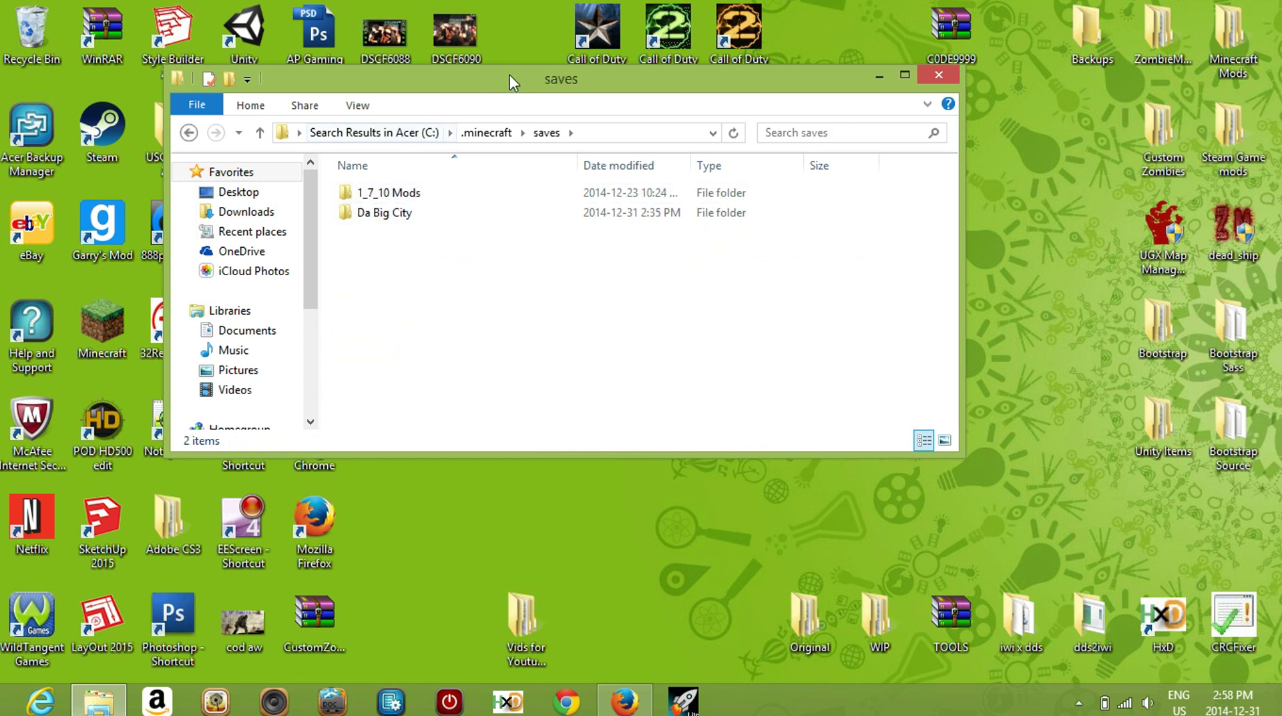
Drag Pandora's Blocks from Citadel-Map-1.8.zip into saves, then close the saves and archive windows.
left_click_drag(513, 74, 688, 292)
double_click(739, 215)
left_click_drag(467, 322, 707, 497)
left_click_drag(752, 585, 750, 601)
left_click(644, 454)
left_click(1119, 266)
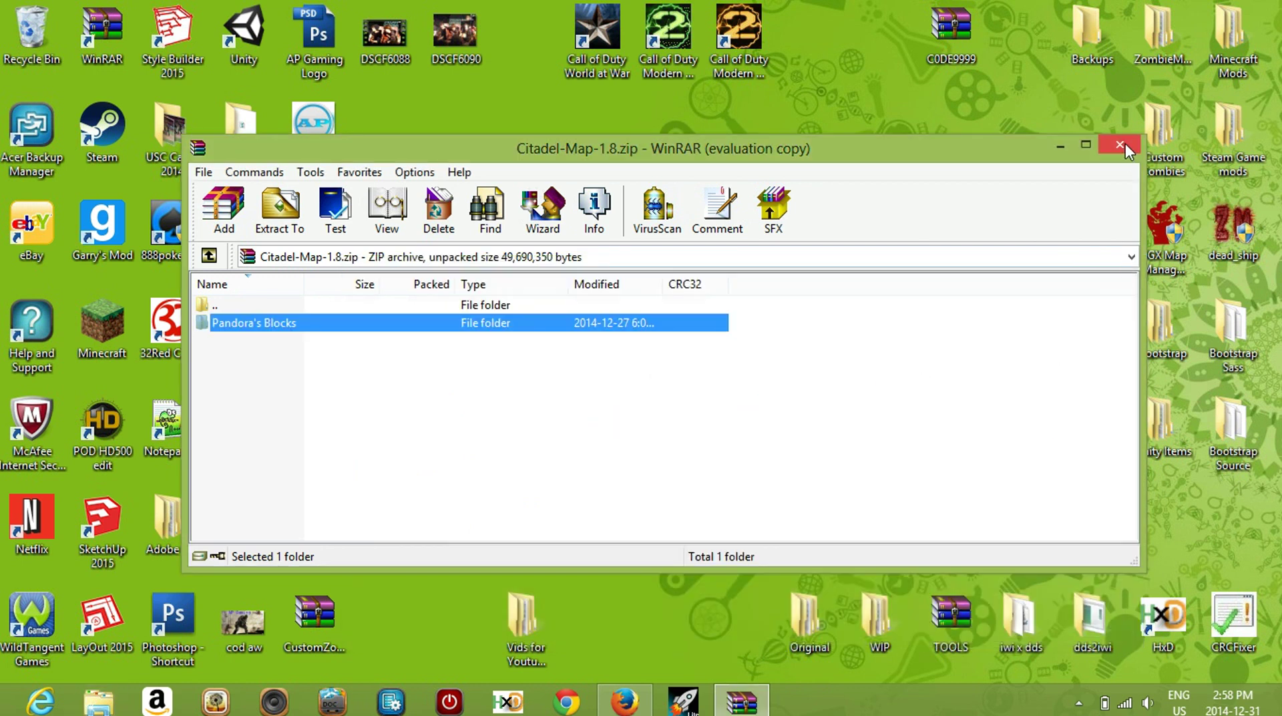
left_click(1122, 144)
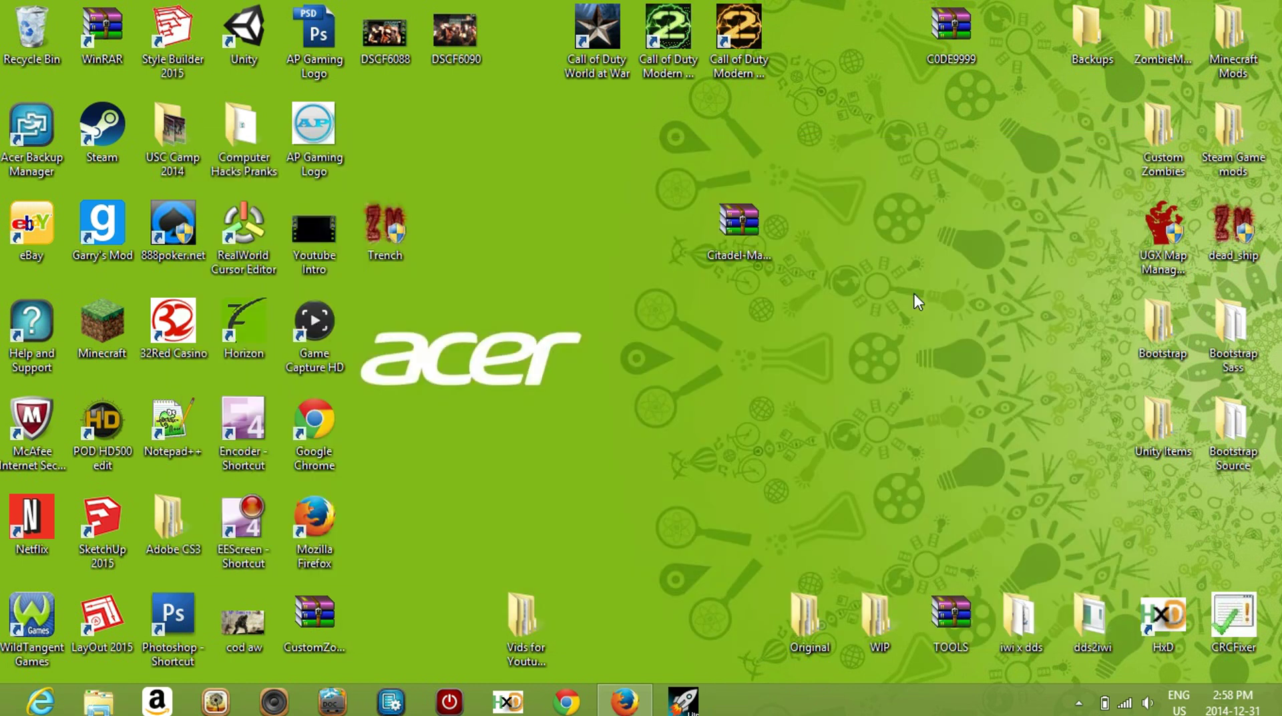
Launch Minecraft 1.8.1 from the desktop shortcut in offline mode and maximize the game window.
double_click(87, 318)
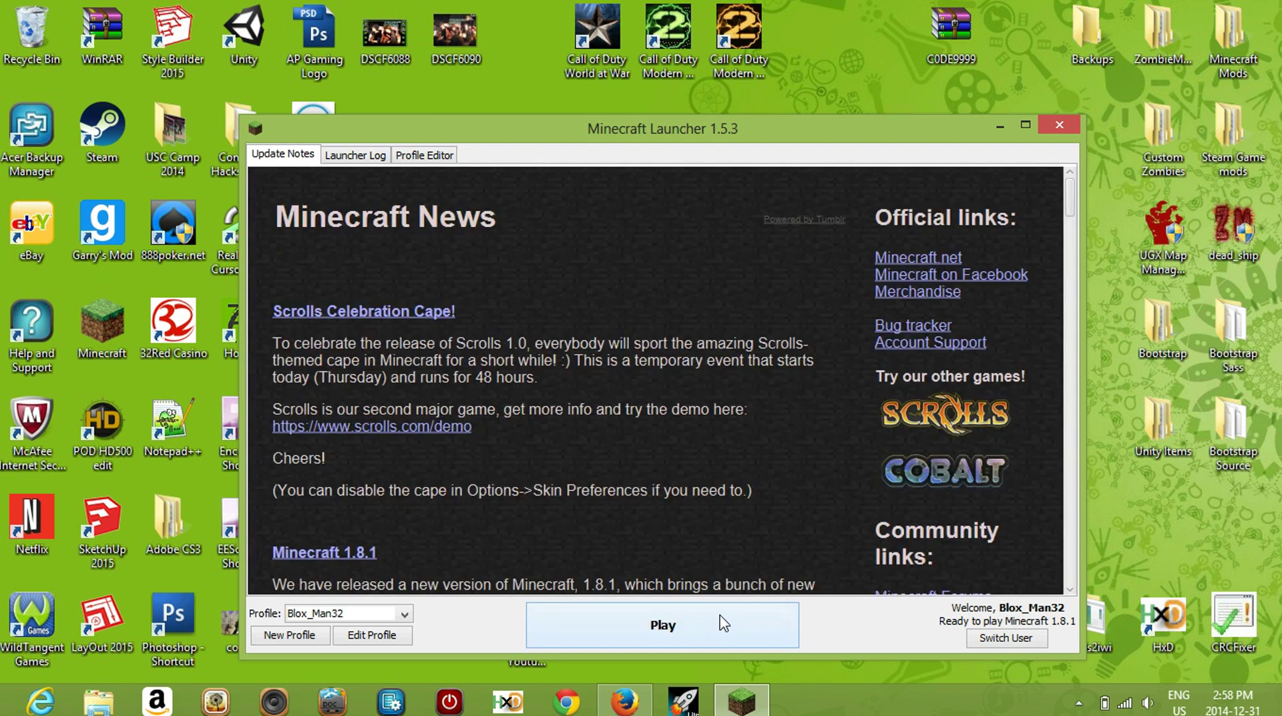
left_click(724, 623)
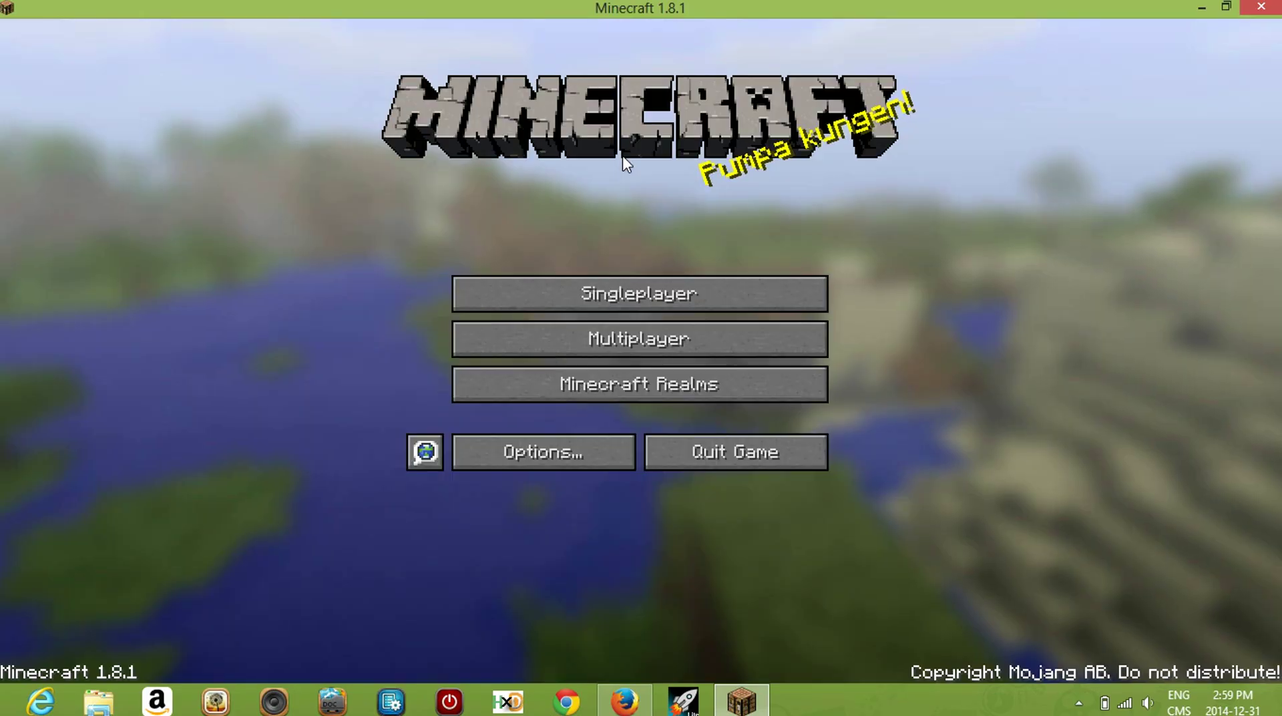
double_click(622, 154)
Open Singleplayer and load the ice world.
left_click(637, 306)
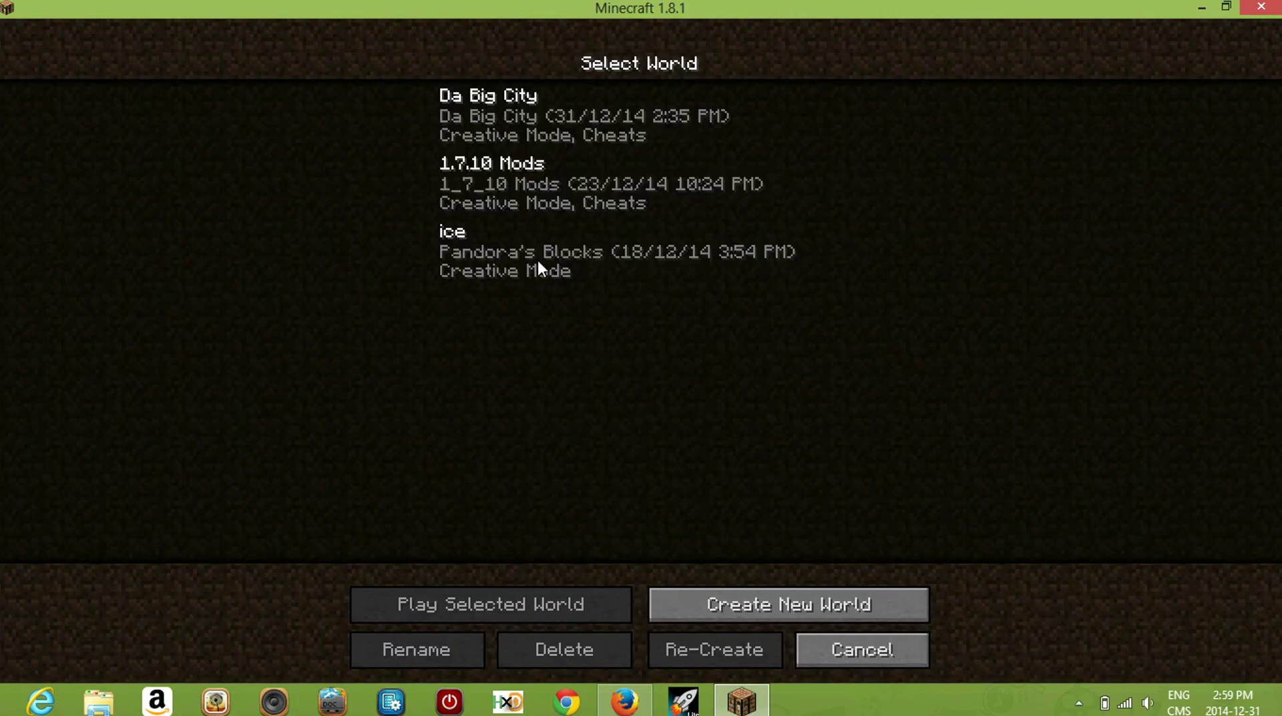
left_click(503, 272)
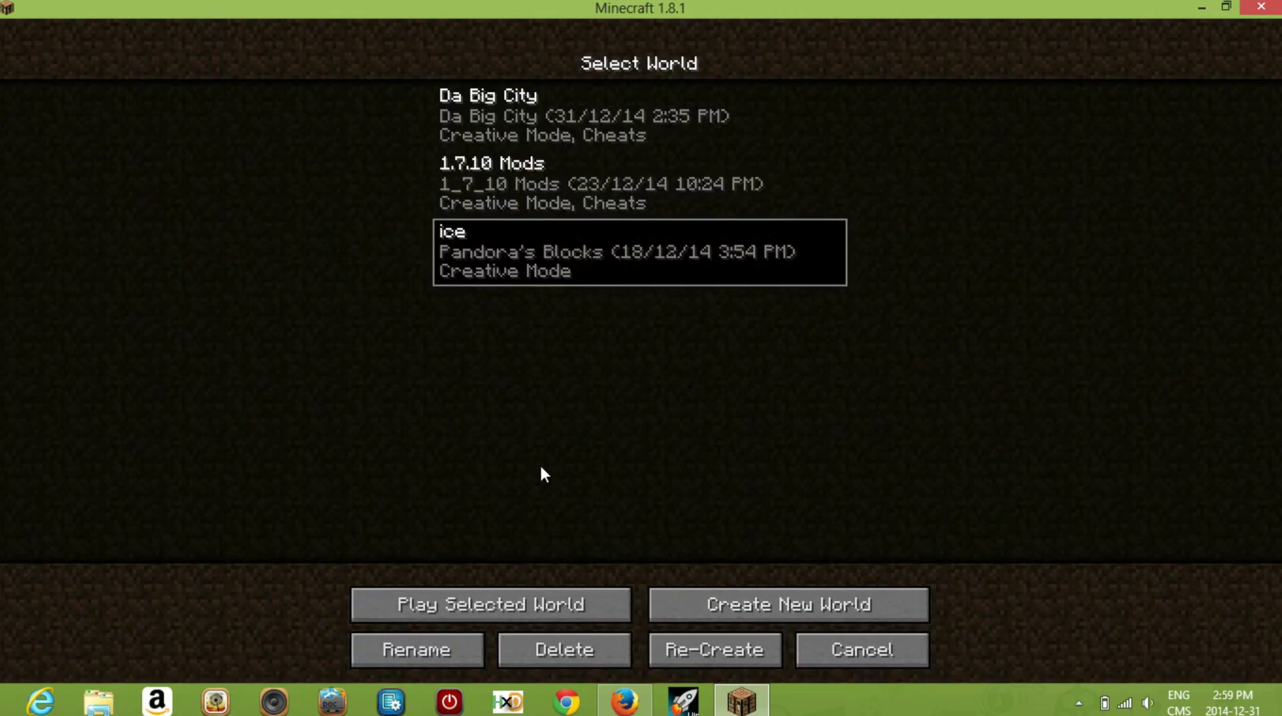
double_click(558, 234)
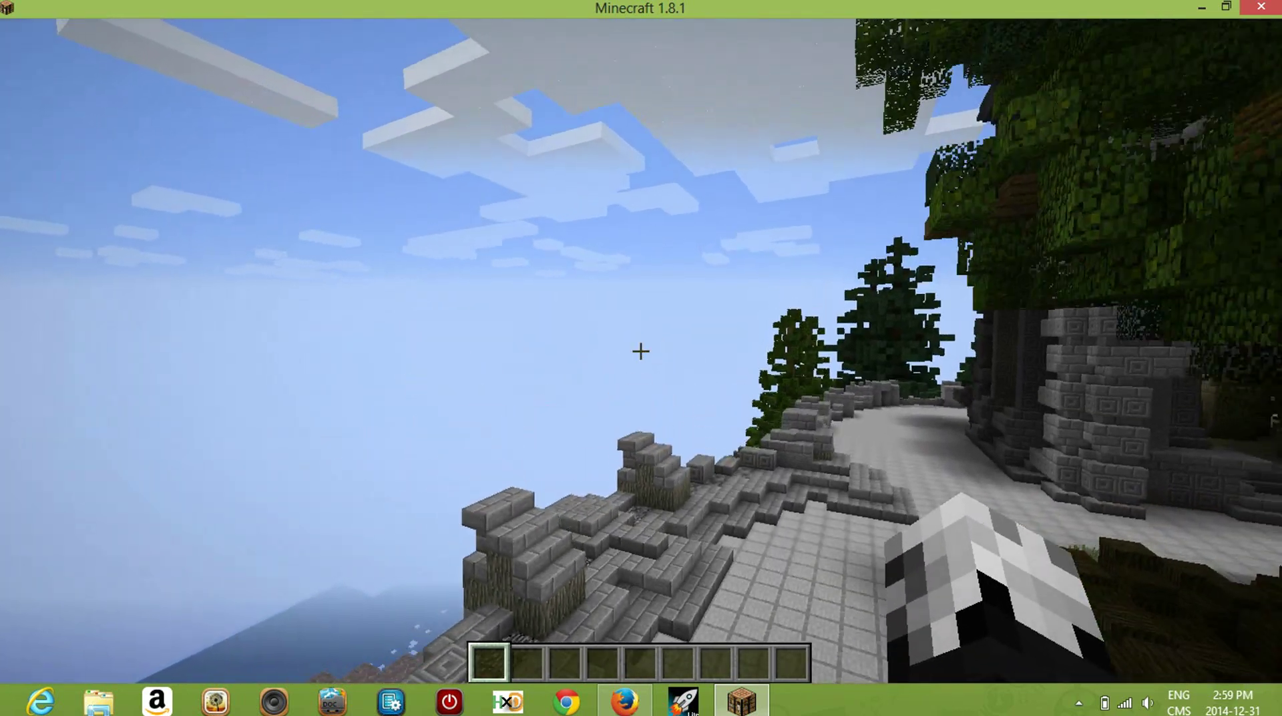
Fly back and then forward toward the castle wall to view the citadel.
key("s")
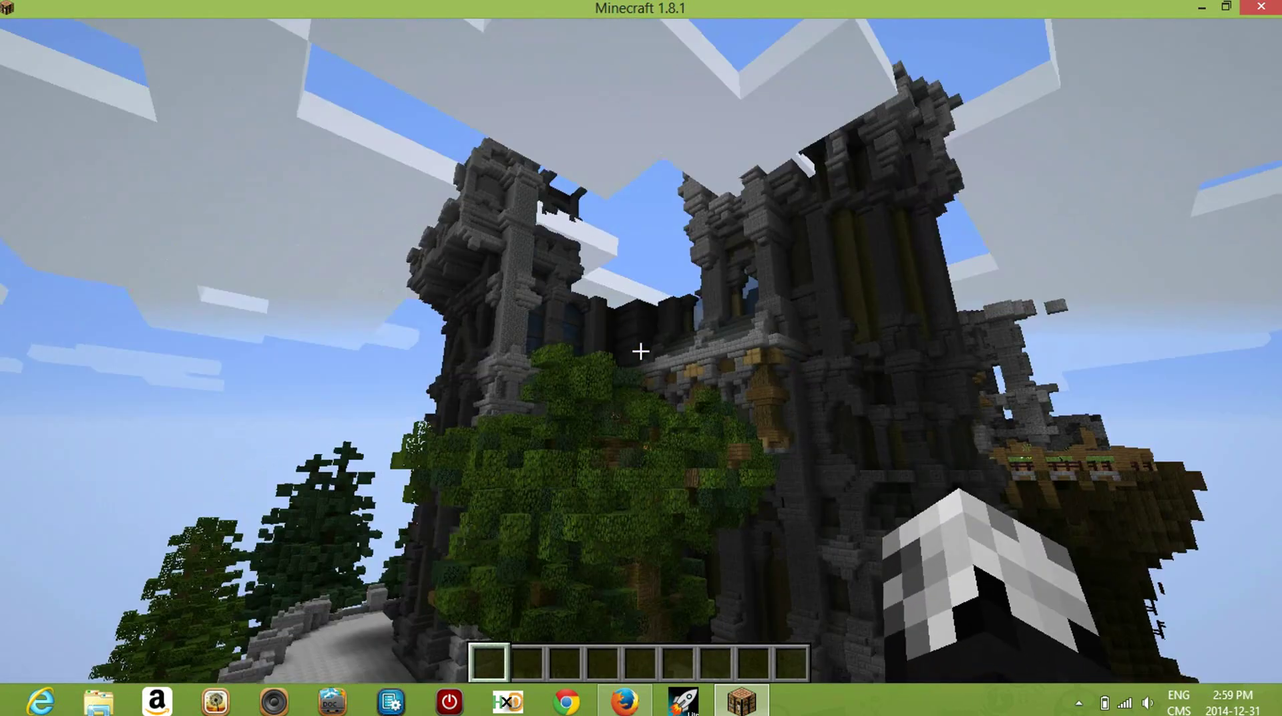
key("w")
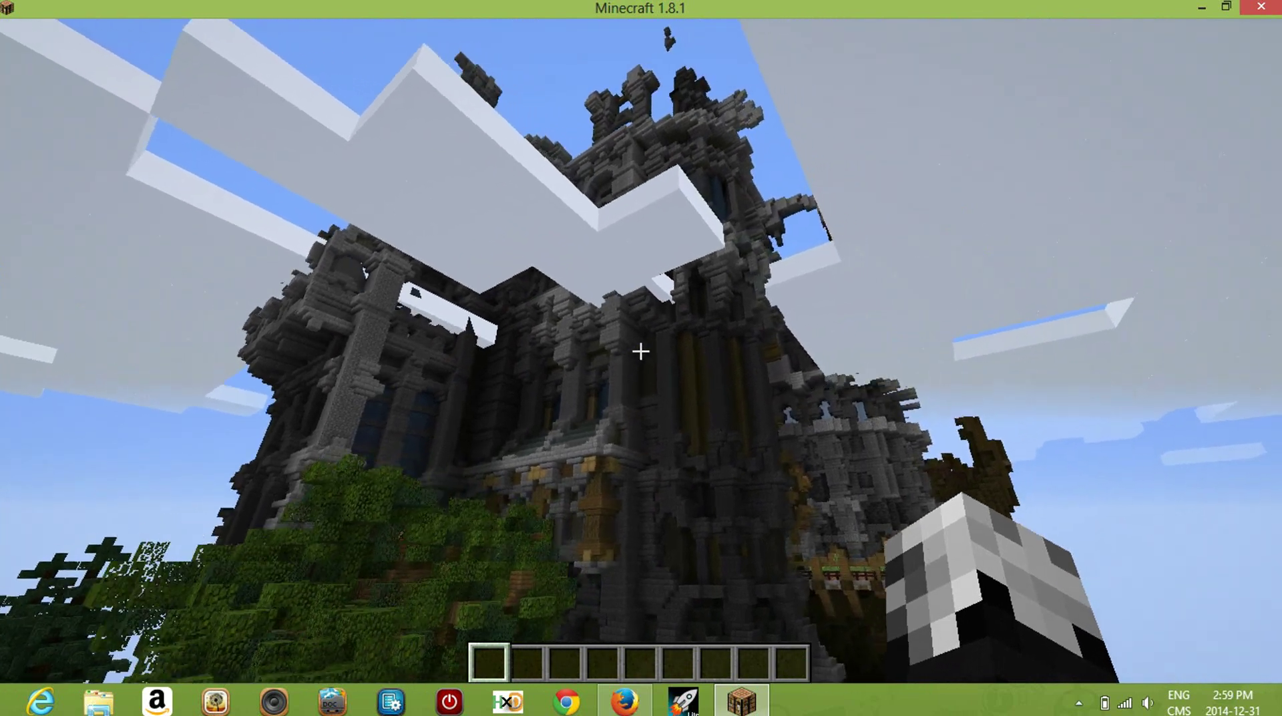
key("w")
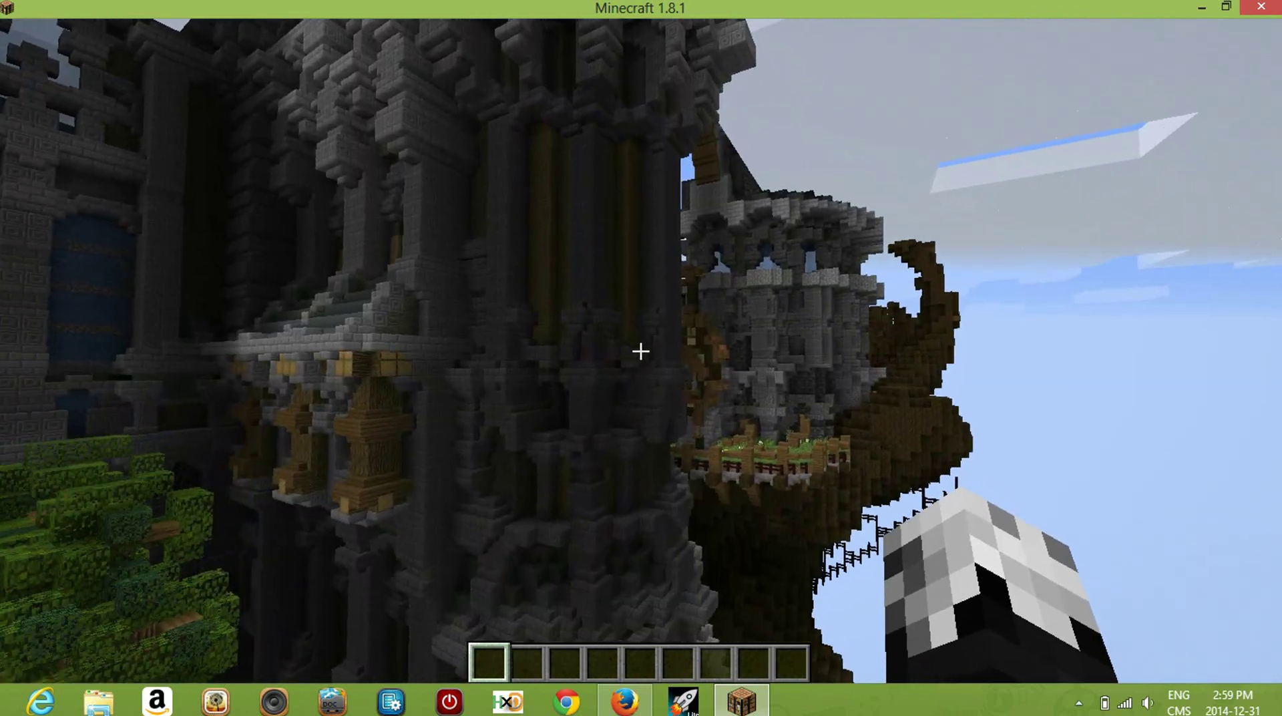